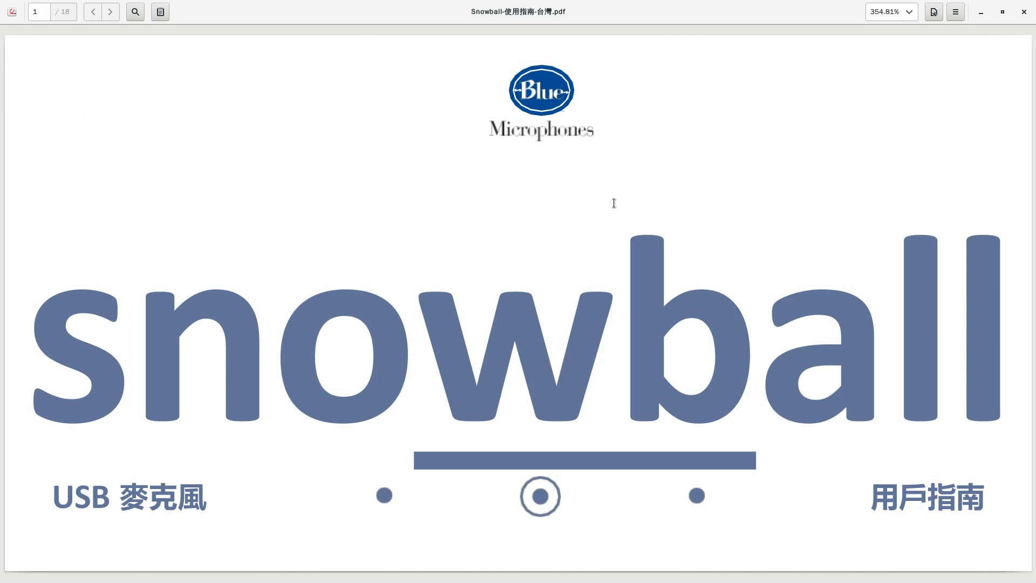
Look through the opening pages of the Snowball user guide in the PDF viewer and in the browser
key("Page_Down")
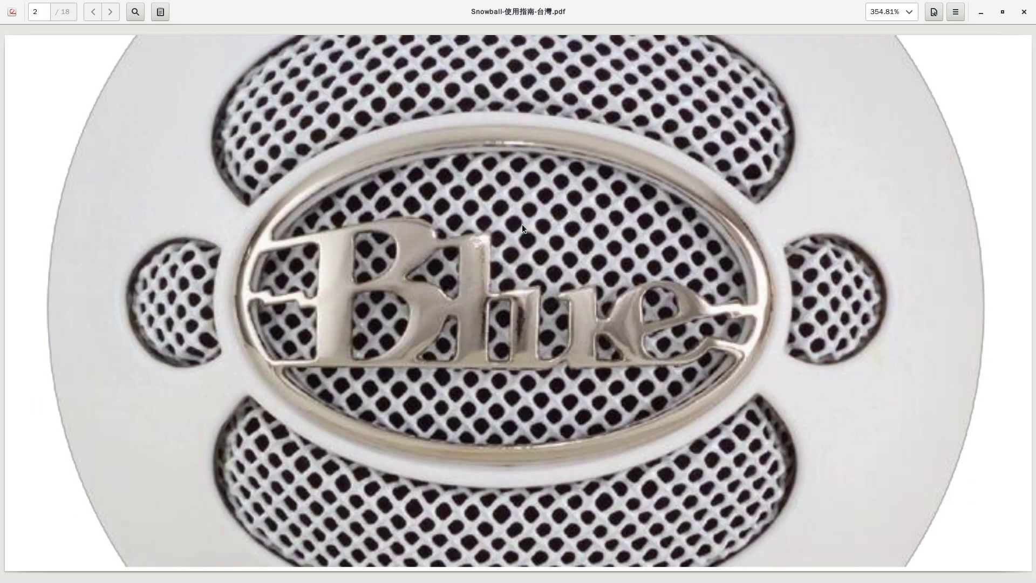
key("Page_Down")
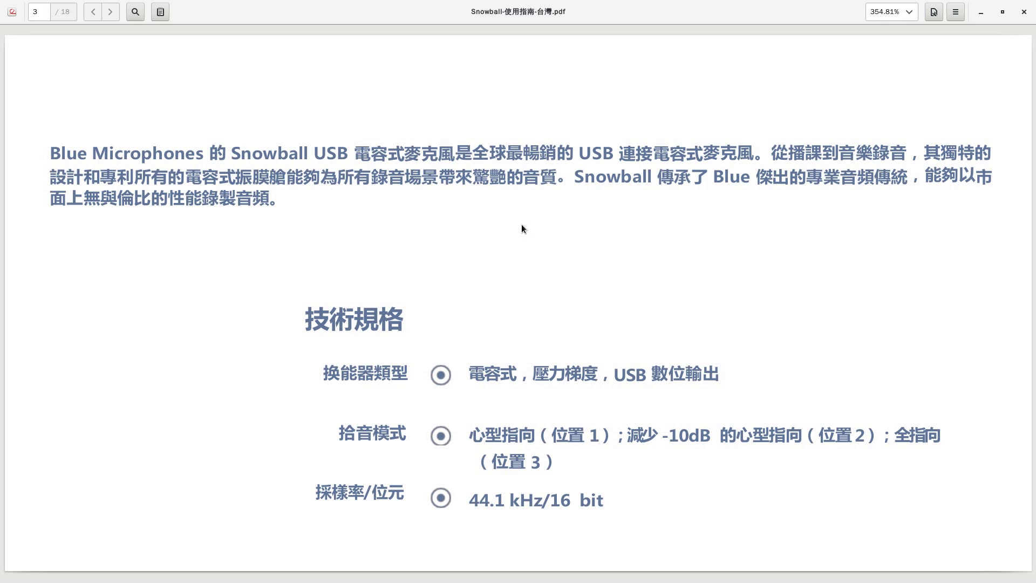
key("ctrl+w")
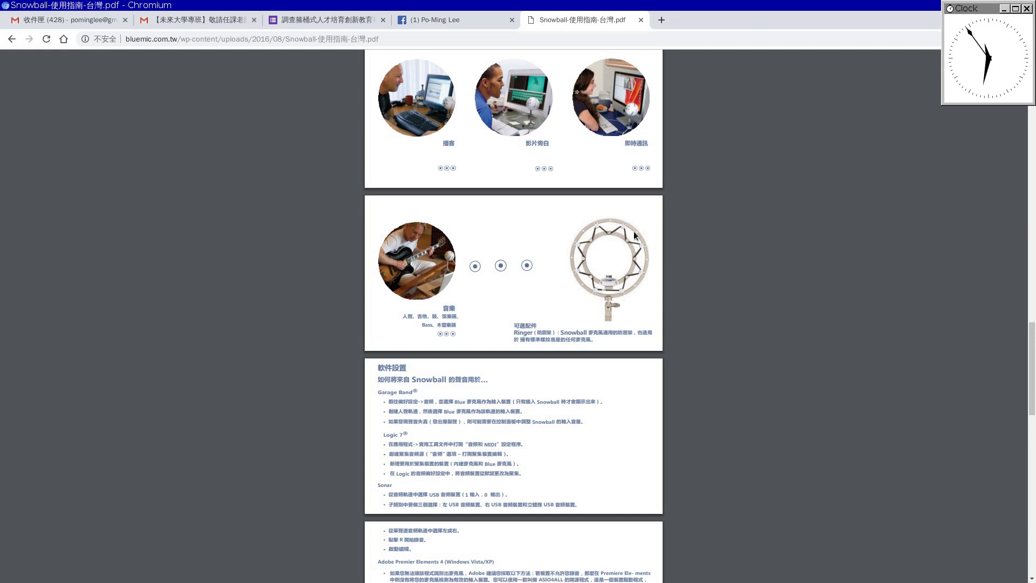
scroll(670, 253, "up", 5)
scroll(670, 253, "up", 20)
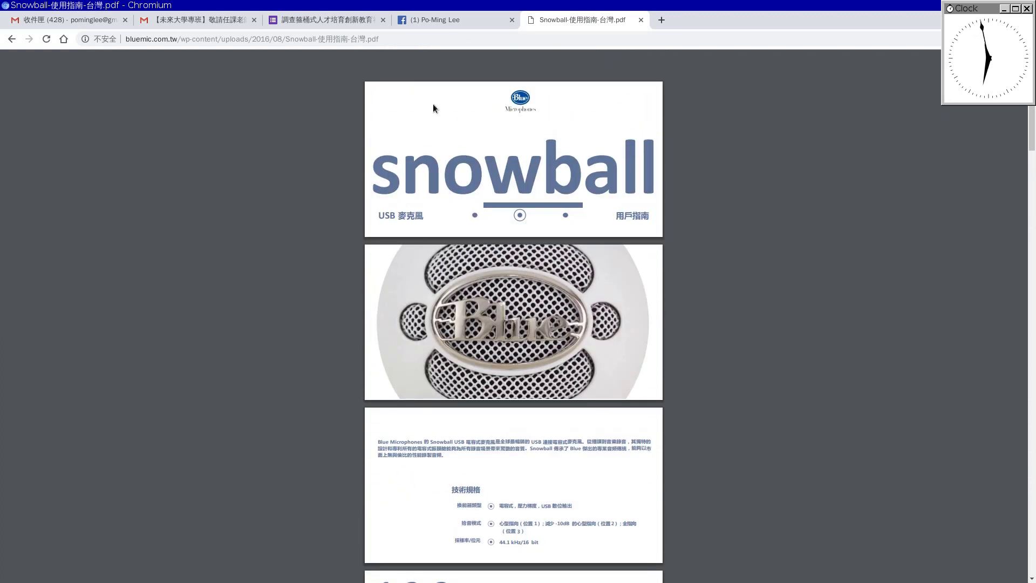
Open the Blue Microphones Taiwan shop page in a separate browser tab and look it over
left_click(659, 20)
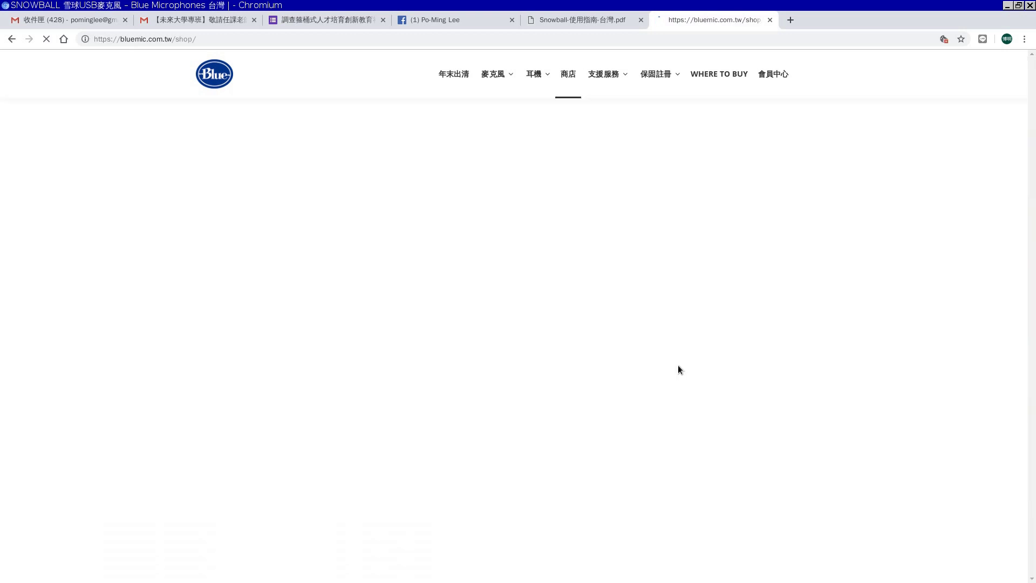
scroll(639, 464, "down", 3)
scroll(636, 458, "down", 2)
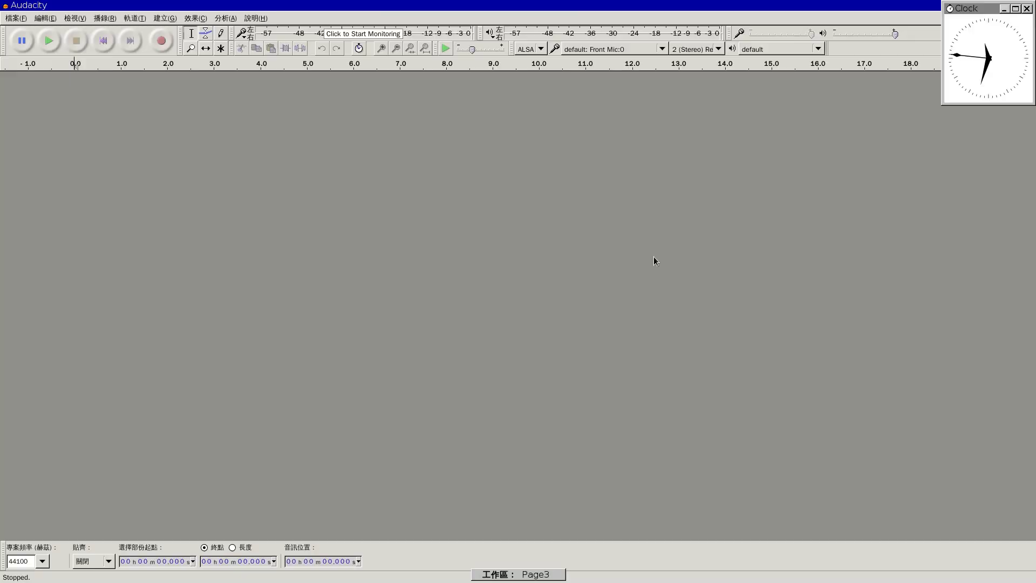
Switch to the terminal and inspect sound card 2 in the ALSA mixer with "alsamixergui -c 2"
key("ctrl+alt+Right")
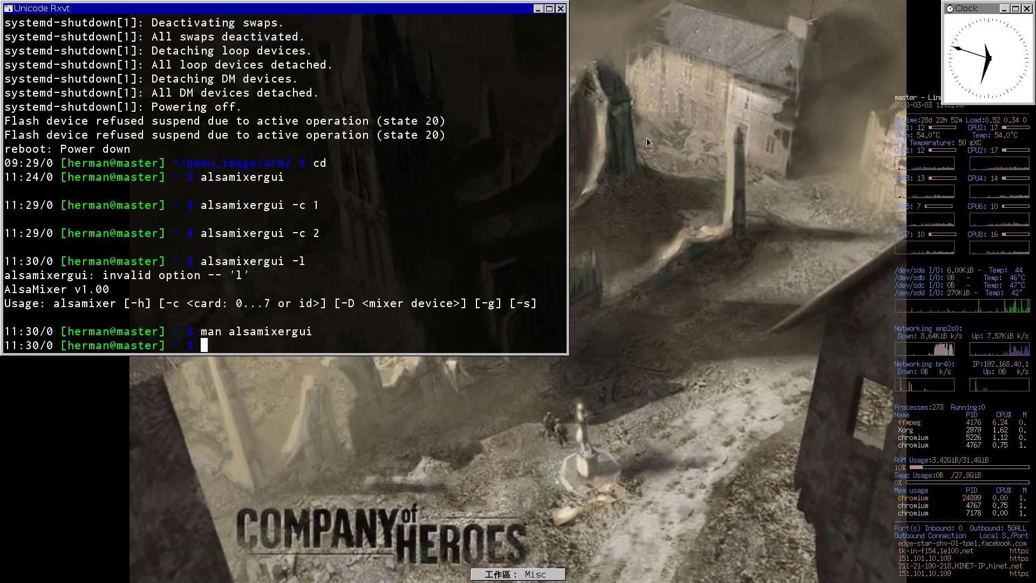
key("ctrl+alt+Left")
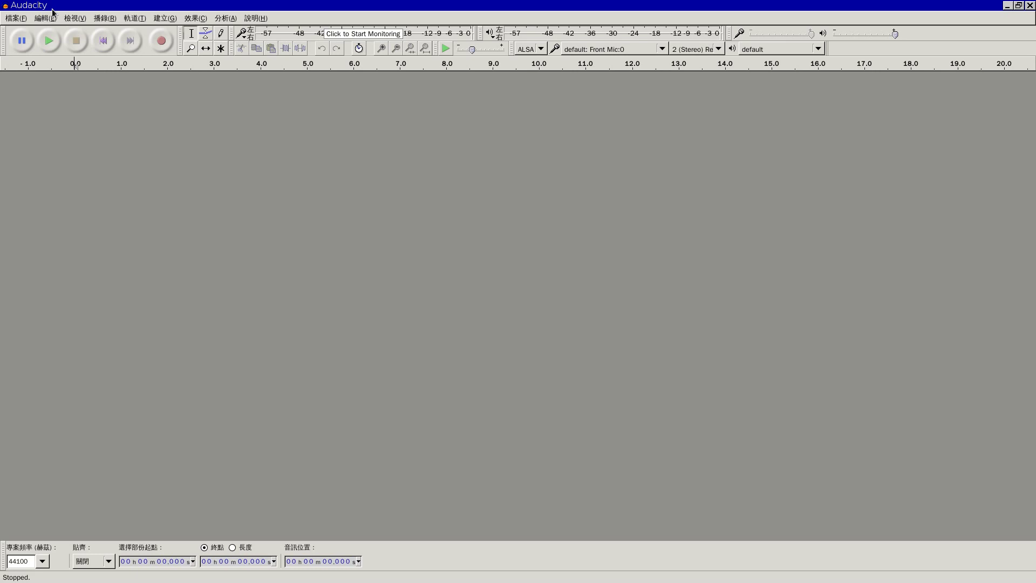
key("ctrl+alt+Right")
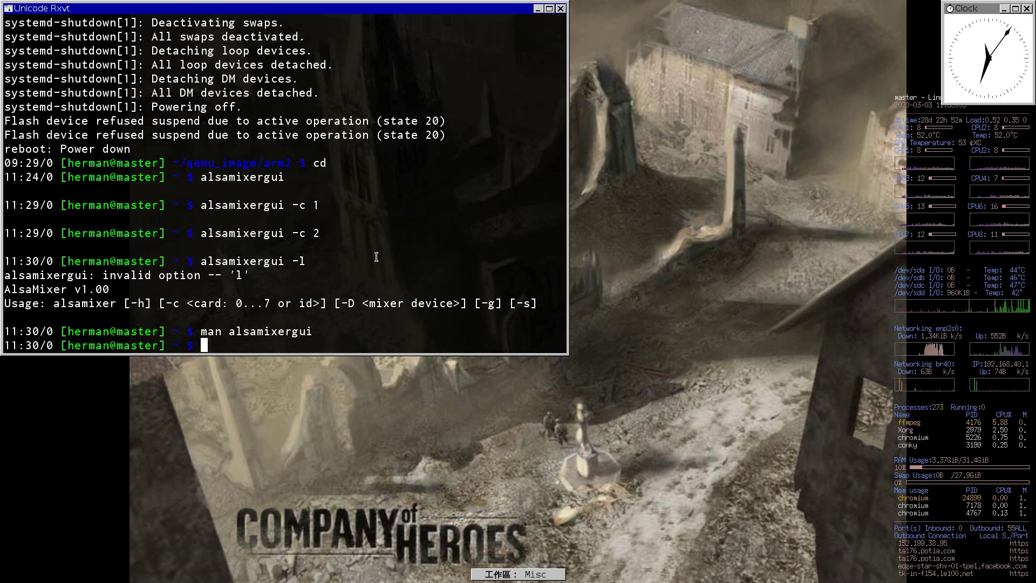
key("Up")
key("Up")
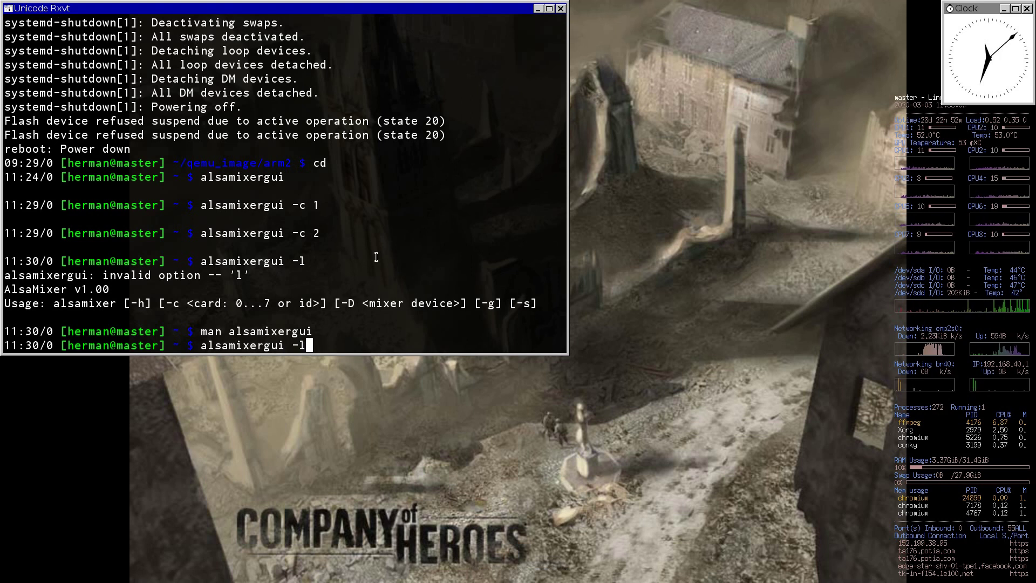
key("BackSpace")
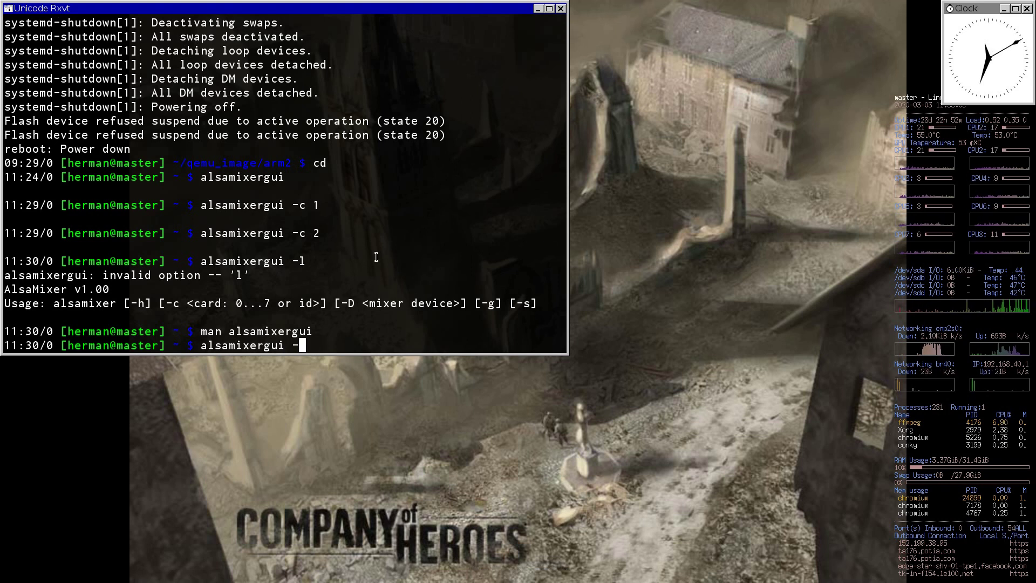
type("c 2")
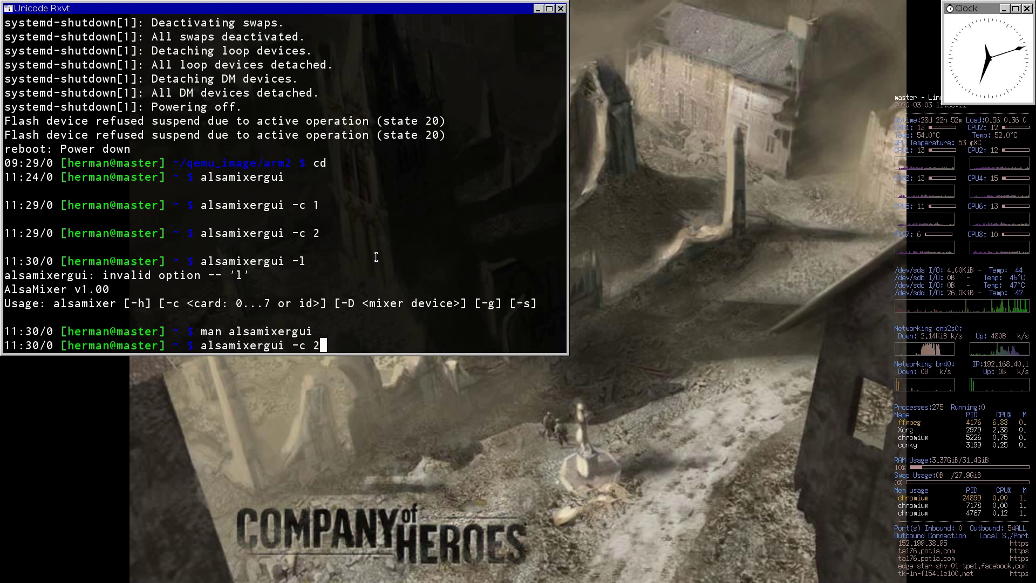
key("Return")
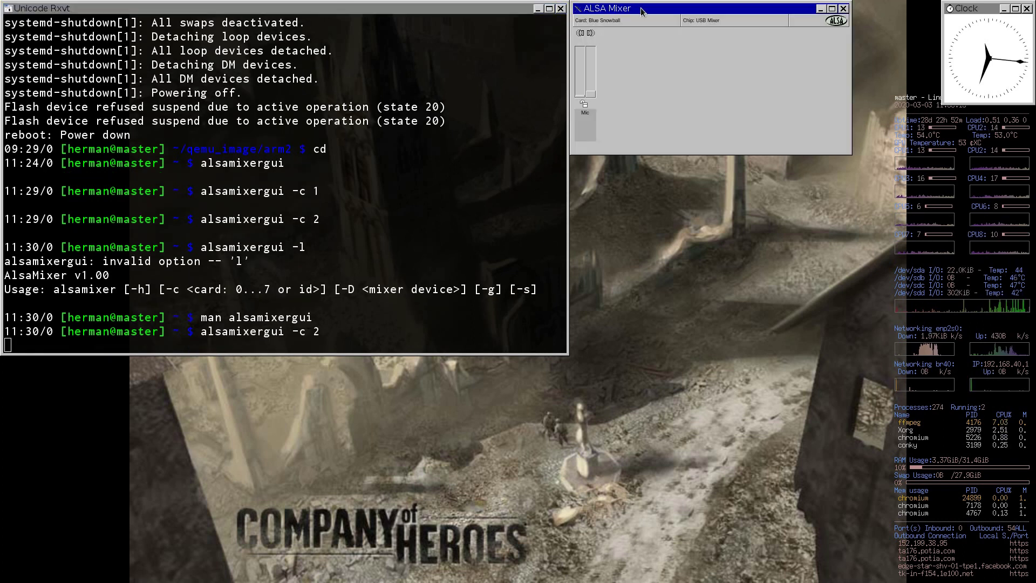
left_click_drag(641, 8, 507, 141)
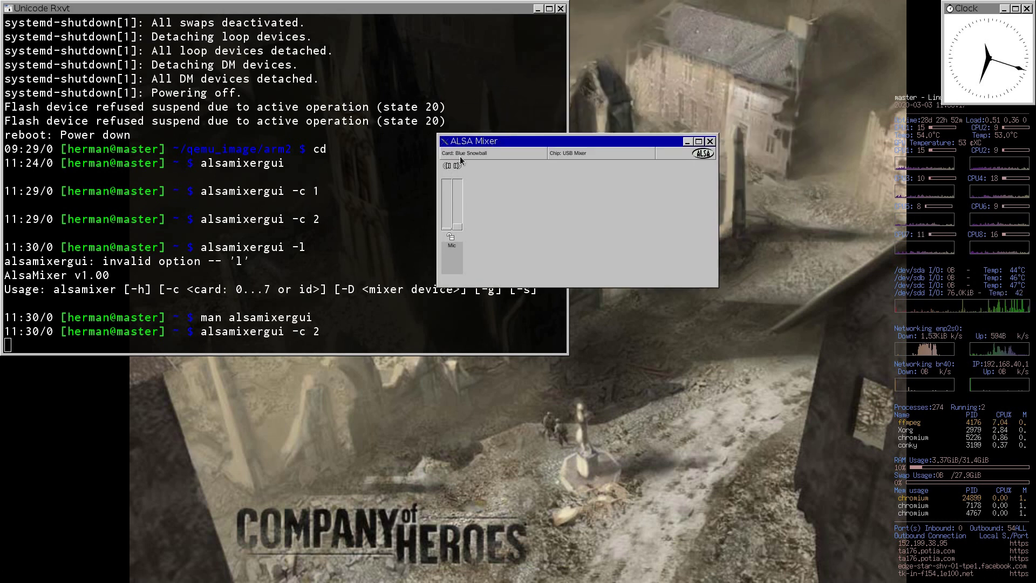
left_click(709, 140)
Inspect sound card 3 in the ALSA mixer with "alsamixergui -c 3" and close the mixer
key("Up")
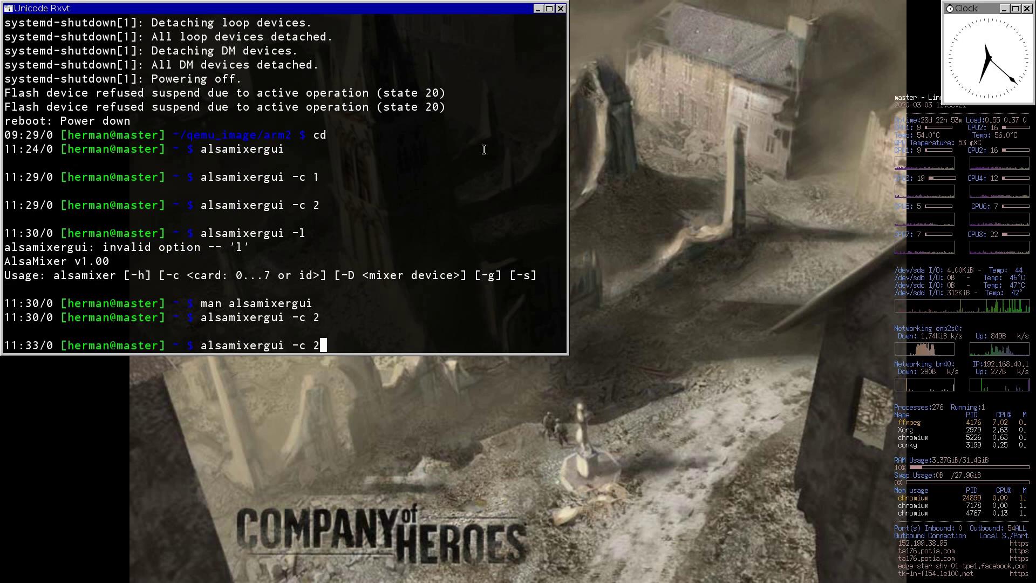
key("BackSpace")
type("3")
key("Return")
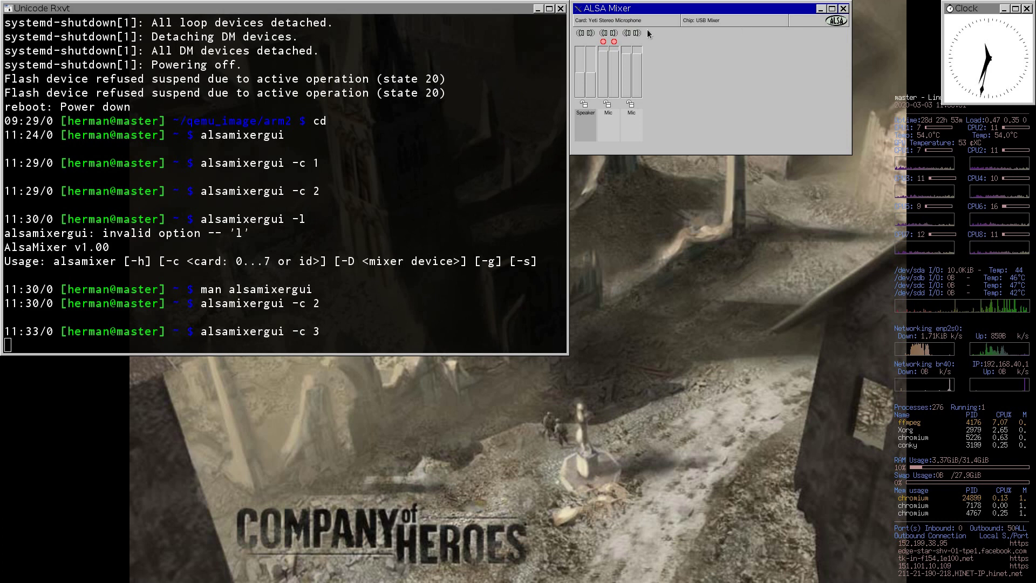
left_click(844, 9)
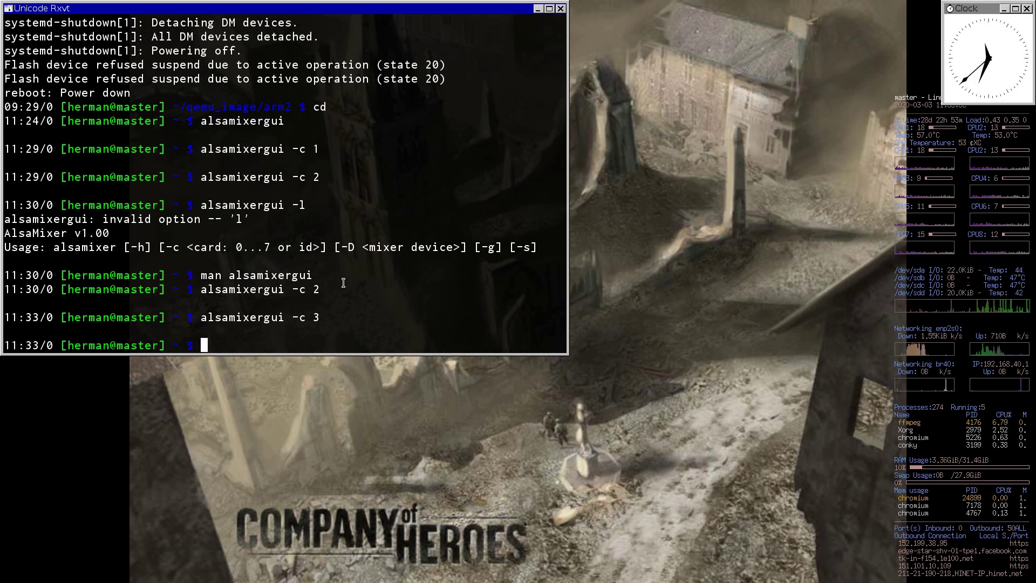
Reopen the ALSA mixer for card 2, lock its two Mic channels together and set their level to about half
key("Up")
key("Up")
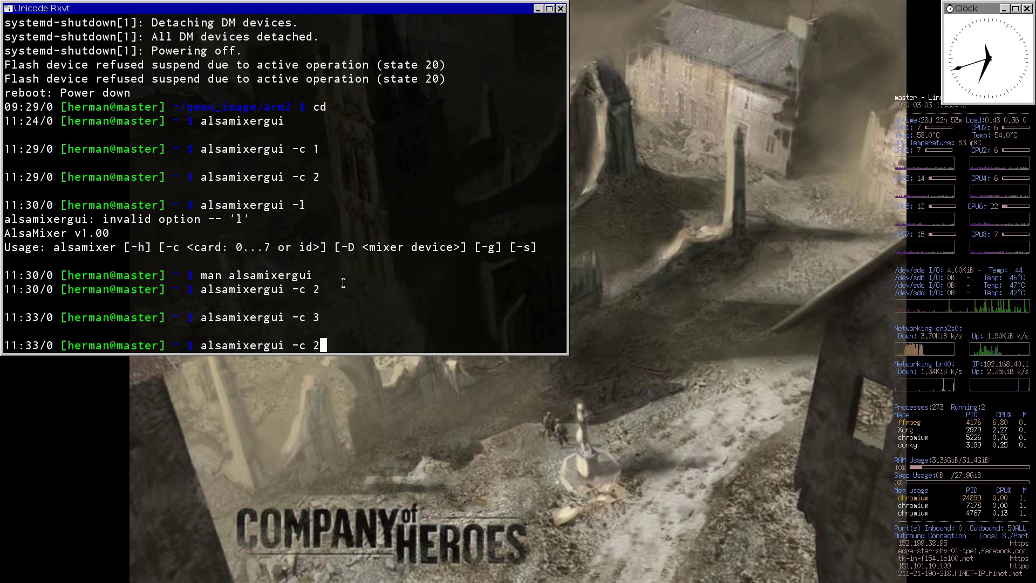
key("Return")
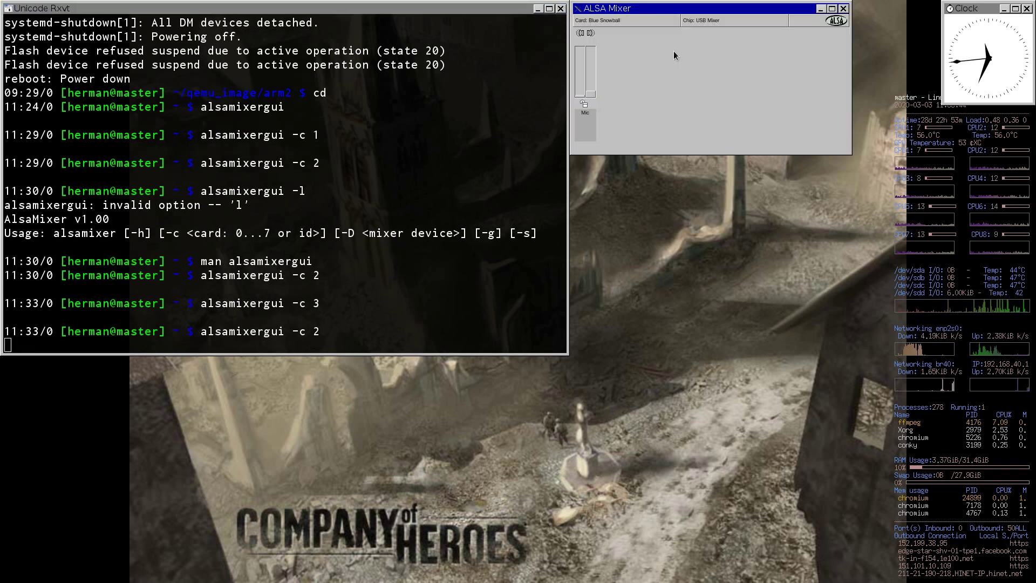
left_click_drag(676, 9, 623, 120)
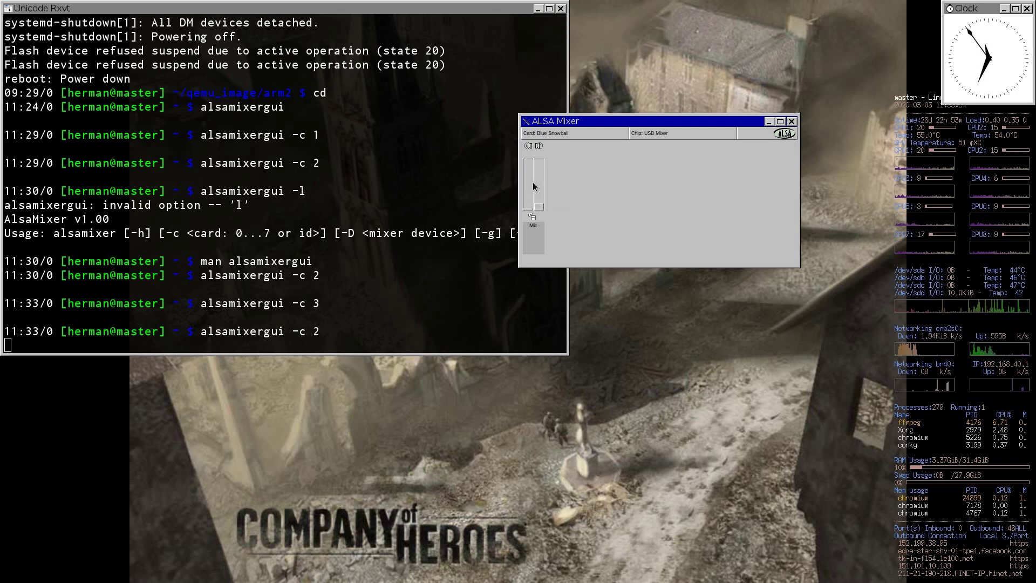
left_click(533, 217)
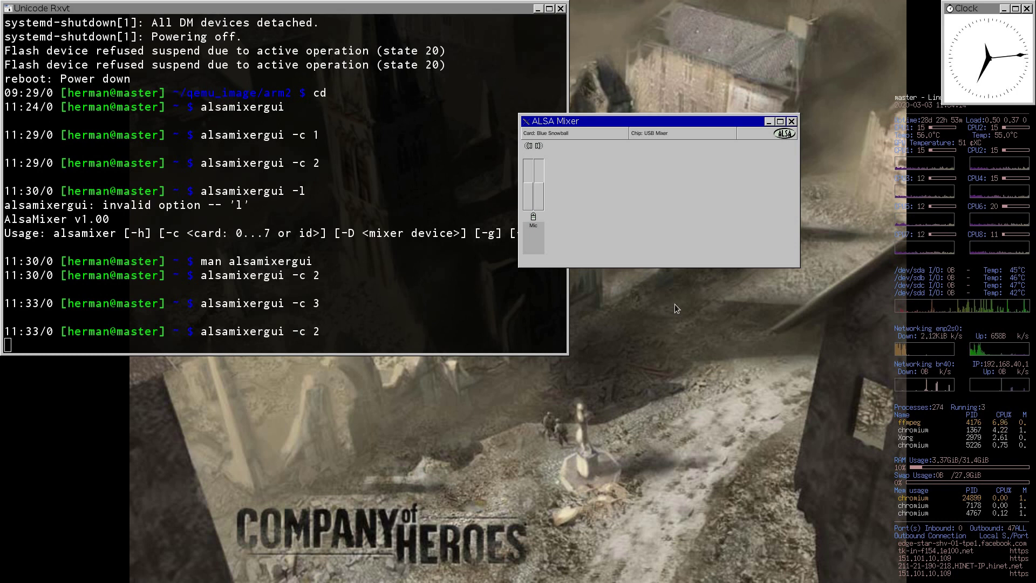
Switch to the Snowball PDF guide and read the technical specifications and the table of switch positions 1, 2 and 3
key("ctrl+alt+Right")
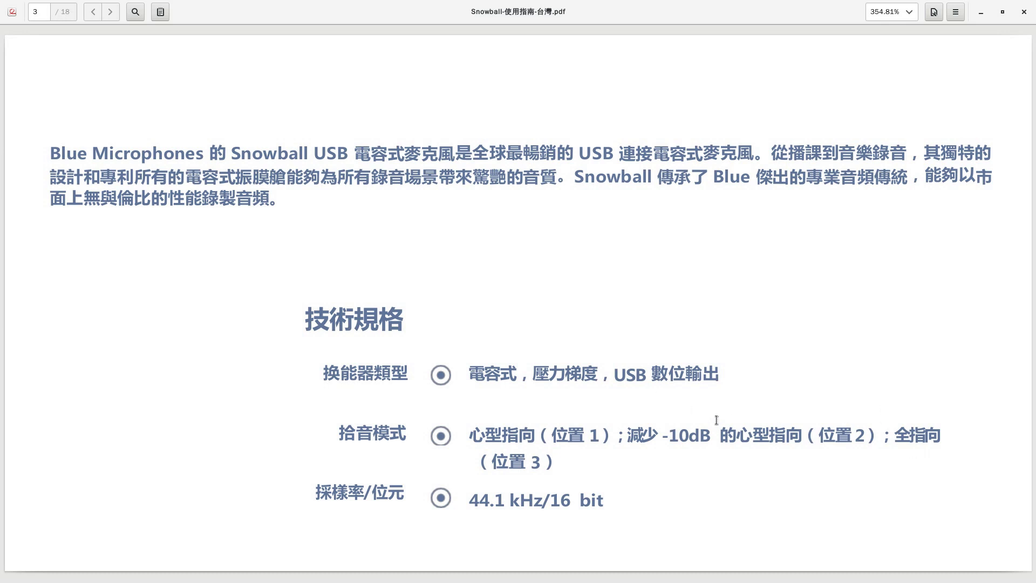
key("Page_Down")
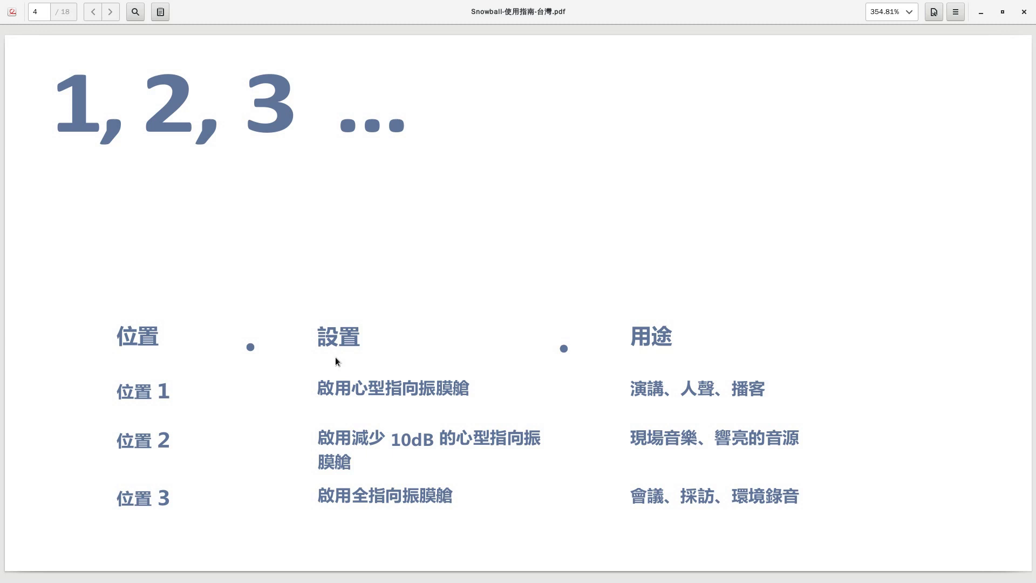
Switch to Audacity and set the recording device to "Blue Snowball: USB Audio (hw:2,0): Front Mic:0" in the preferences
key("ctrl+alt+Right")
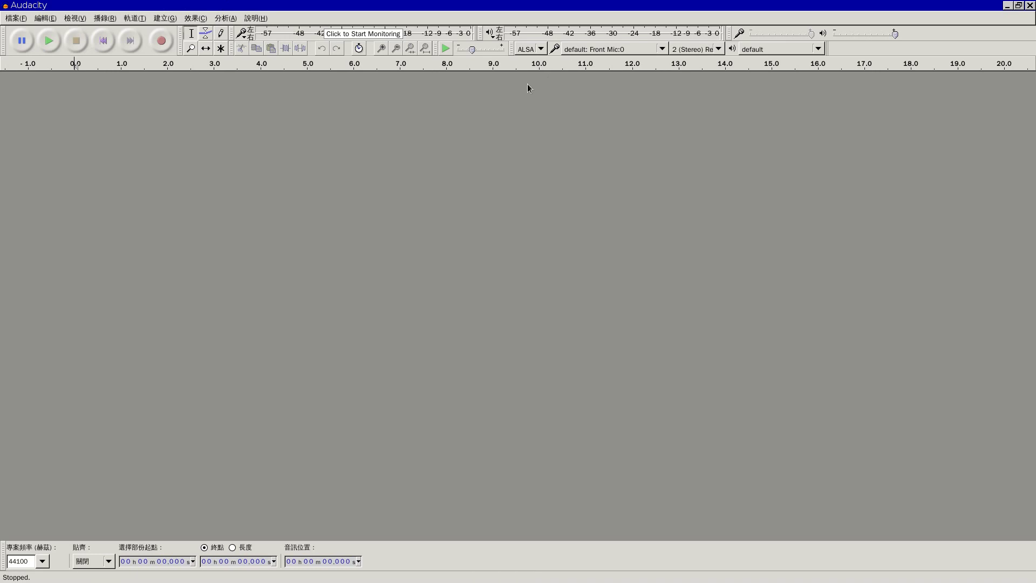
left_click(50, 19)
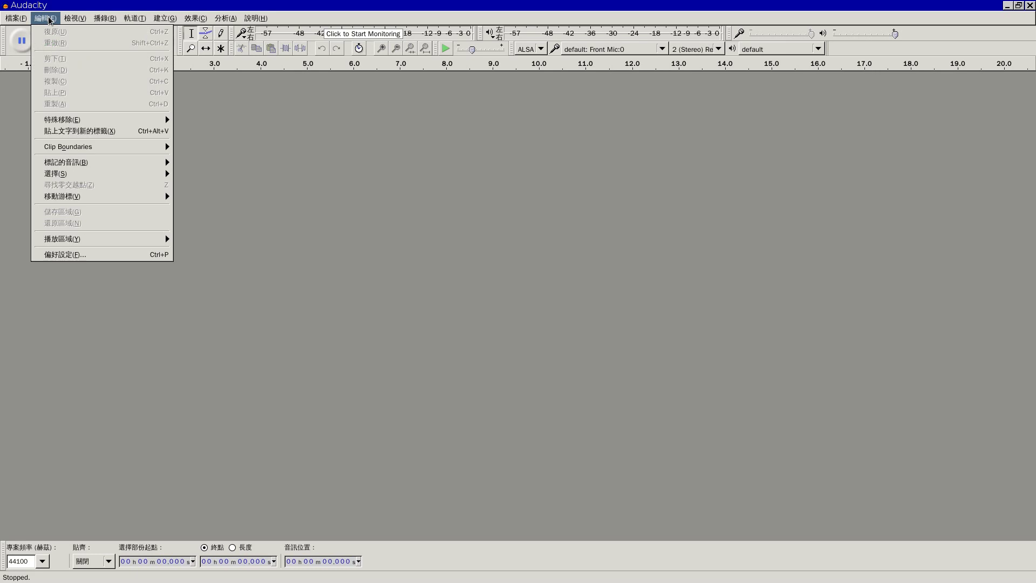
left_click(110, 259)
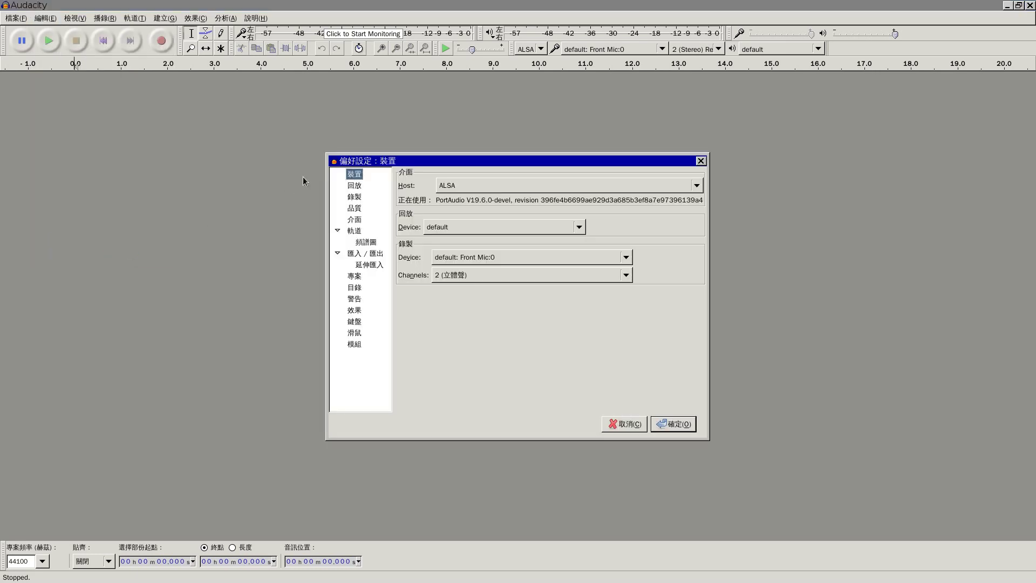
left_click_drag(484, 166, 459, 136)
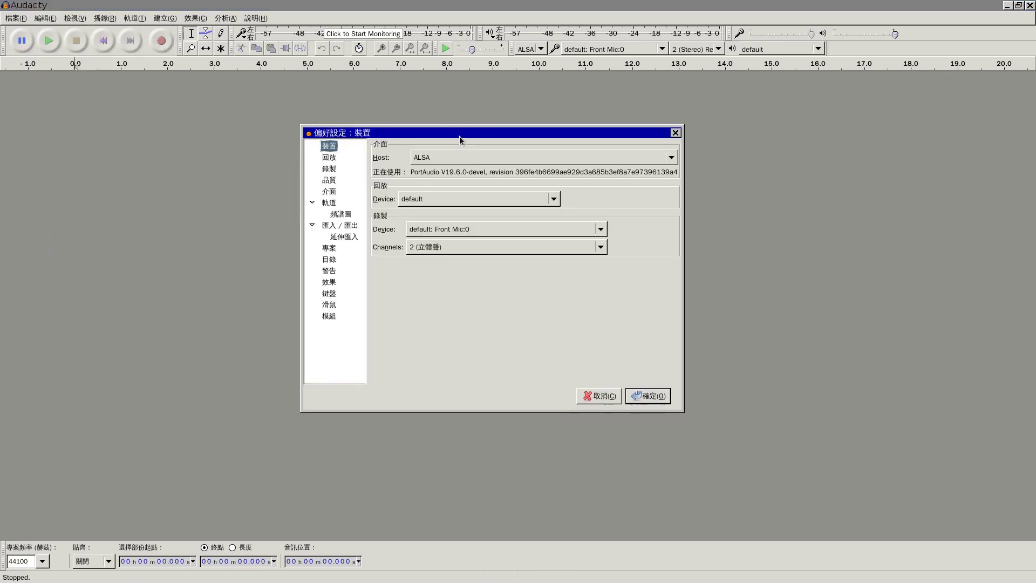
left_click(433, 229)
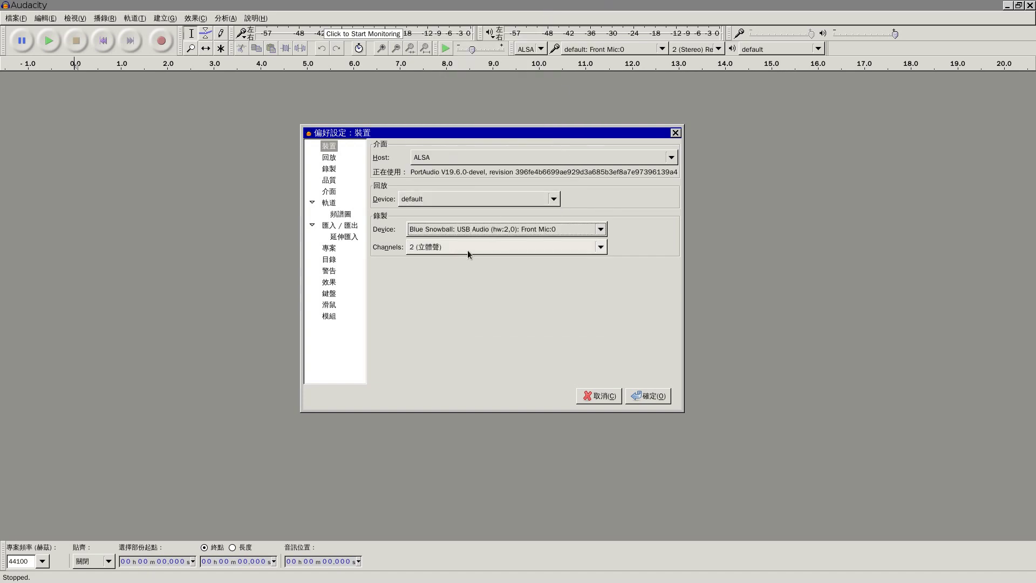
left_click(652, 395)
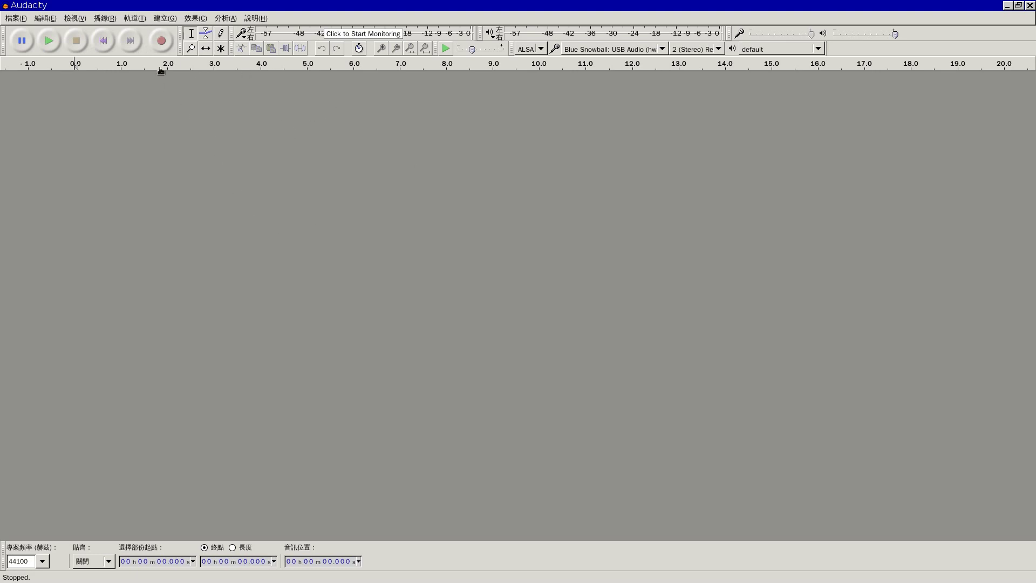
Record a stereo voice test about 19 seconds long with the Snowball
left_click(161, 41)
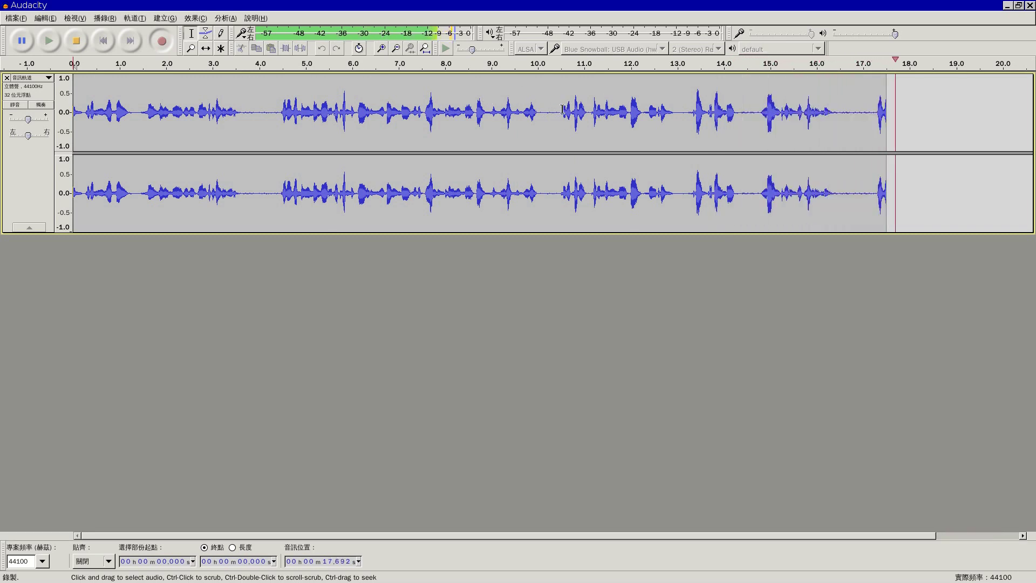
left_click(73, 40)
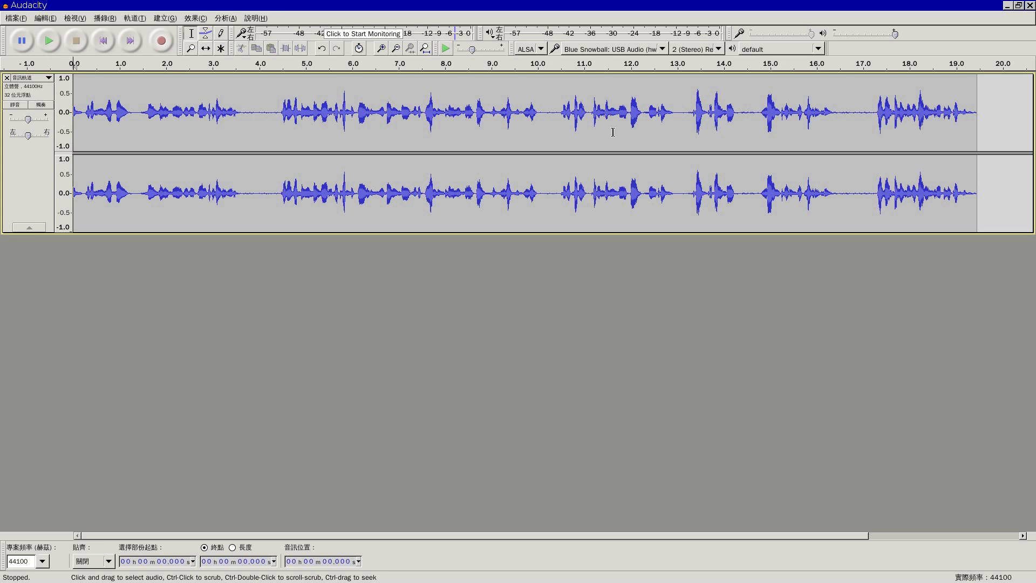
Check the Snowball's ALSA mixer window and record a second test track about 3 seconds long in Audacity
key("ctrl+alt+Left")
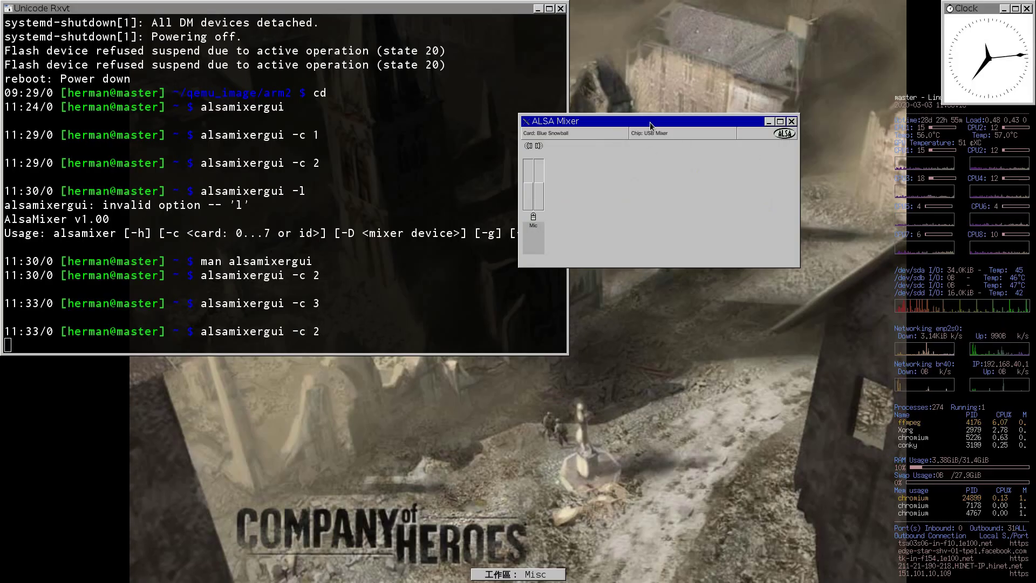
left_click_drag(650, 122, 629, 130)
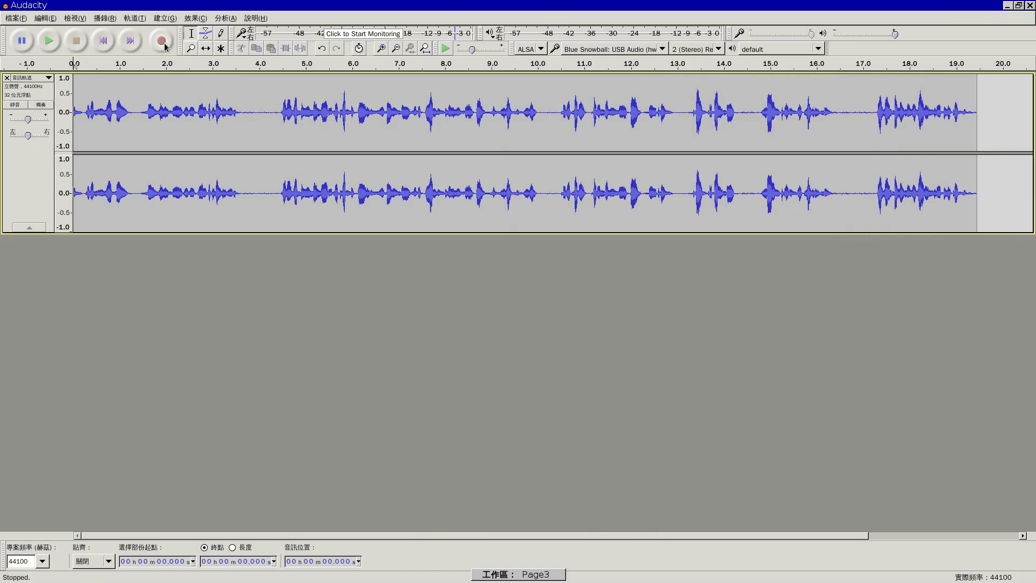
left_click(161, 43)
key("space")
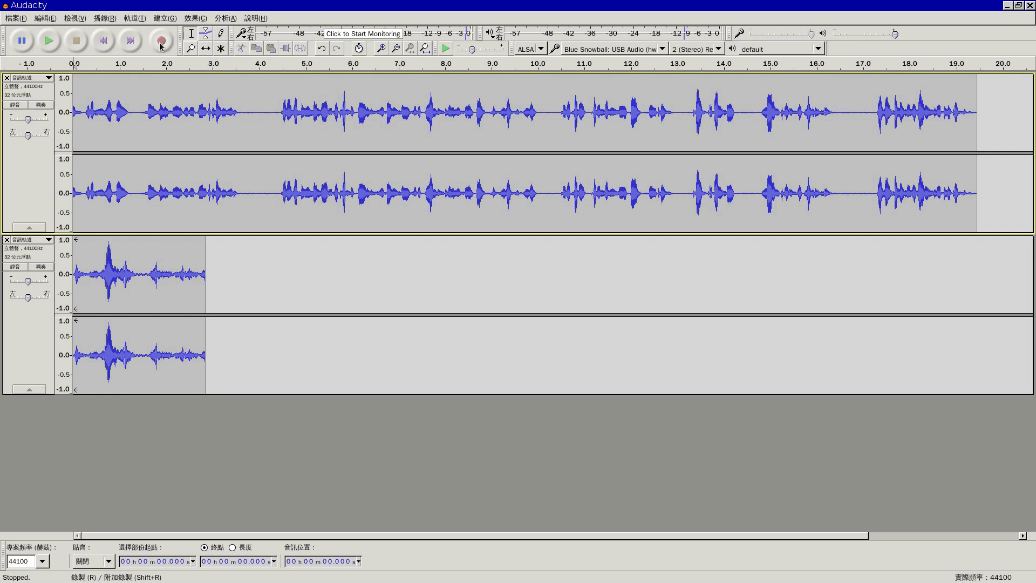
Record a third test track about 1 second long and close the project without saving it
key("r")
scroll(347, 299, "up", 2)
key("ctrl+w")
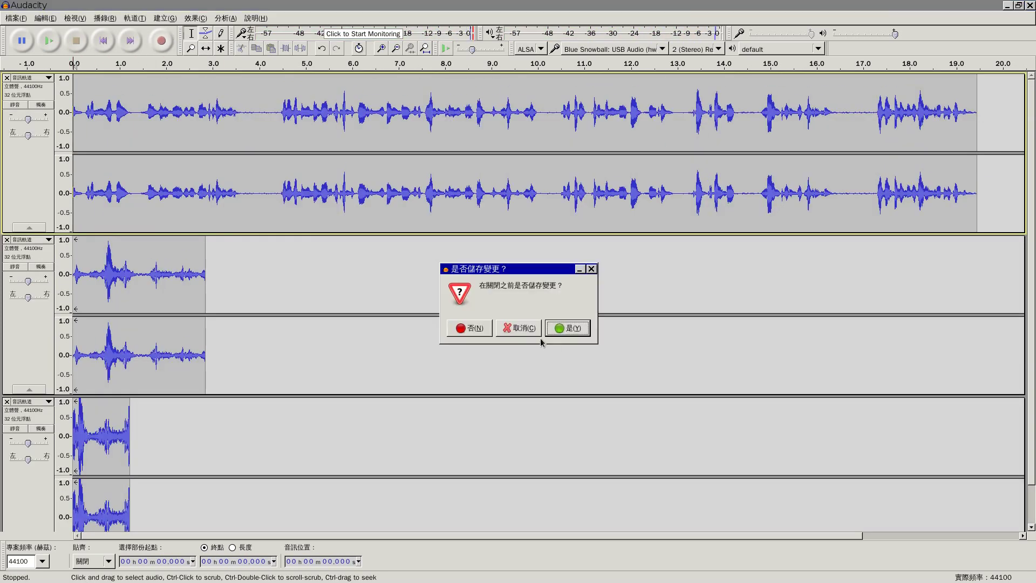
left_click(470, 326)
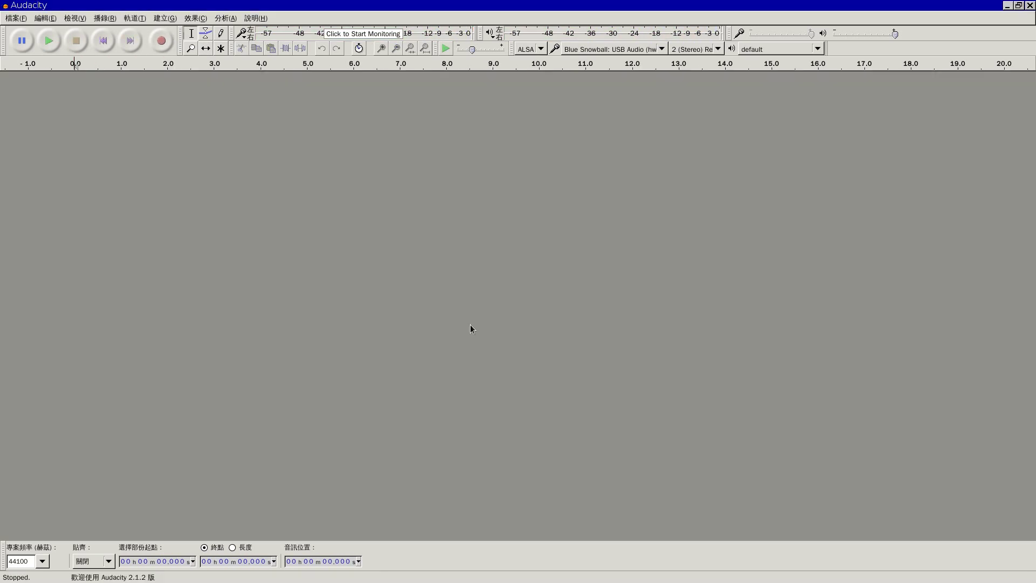
Record a new stereo voice test about 21 seconds long and check the Snowball's level in the ALSA mixer
left_click(164, 45)
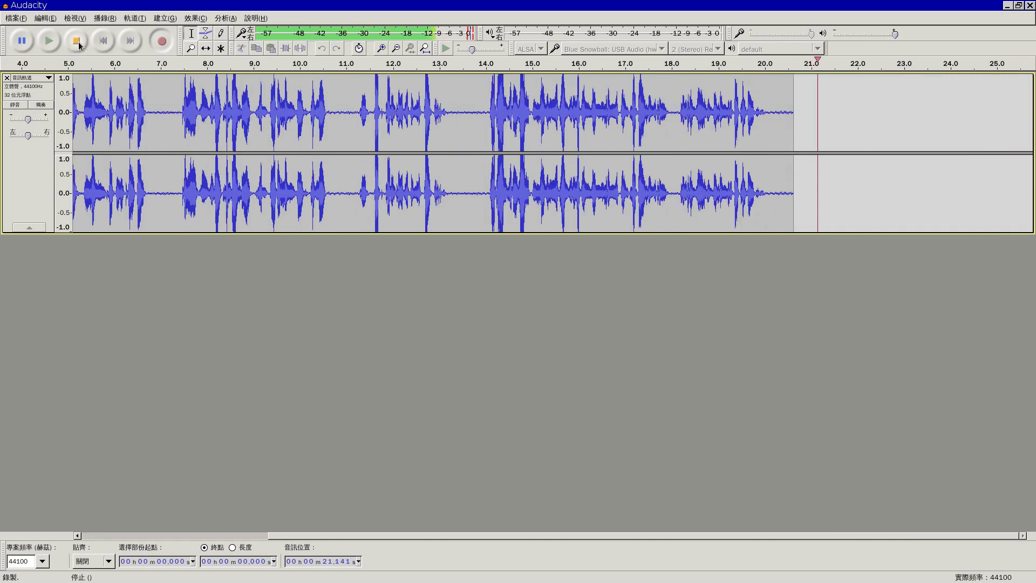
left_click(66, 47)
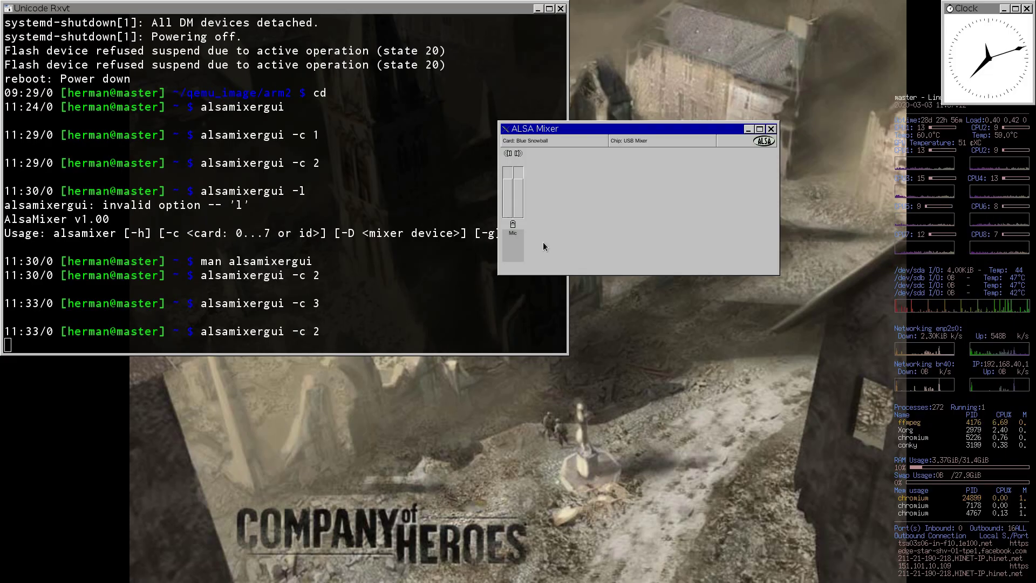
scroll(608, 282, "down", 1)
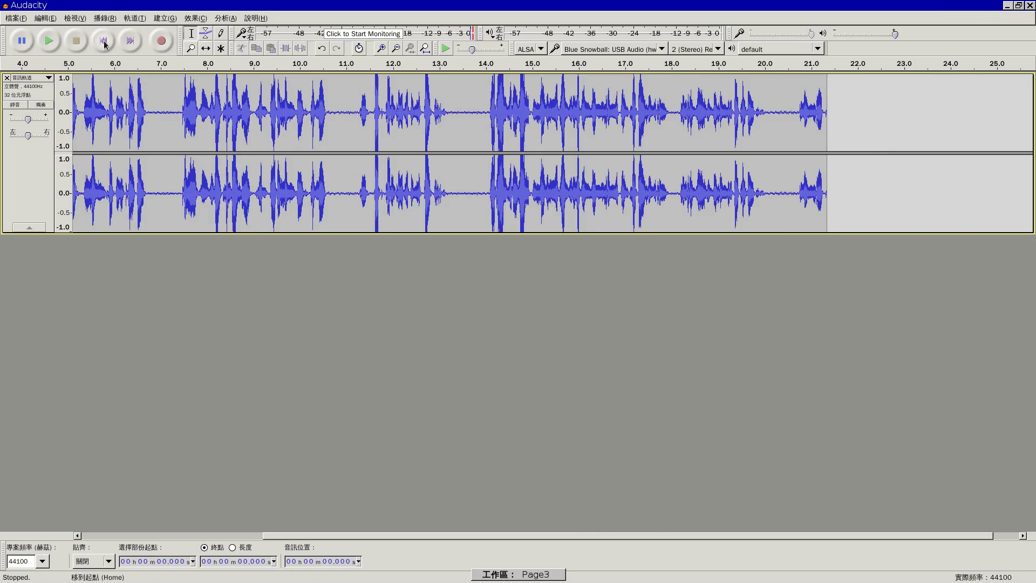
Close the current project without saving it and start a new recording
left_click(20, 18)
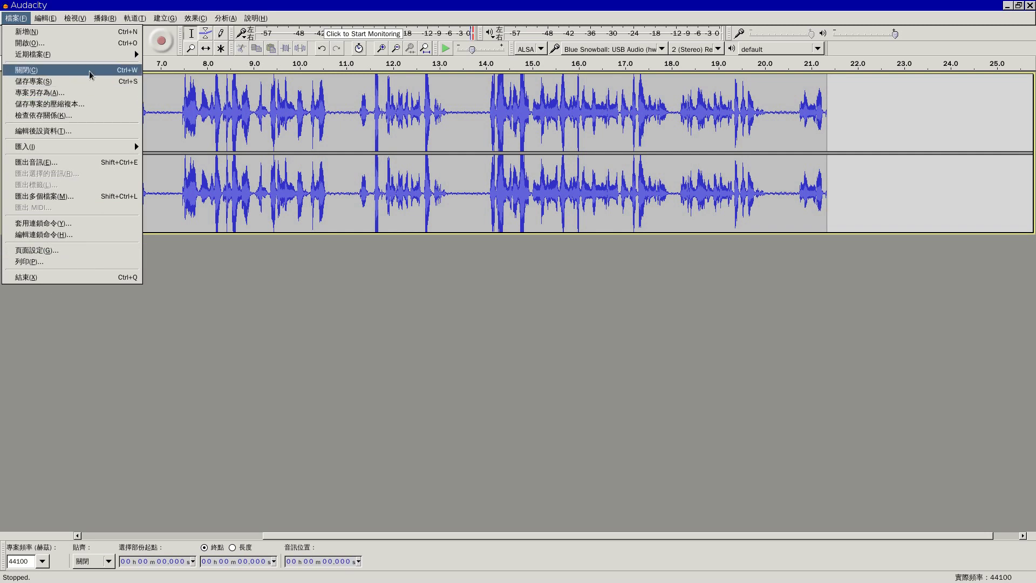
left_click(262, 360)
key("ctrl+w")
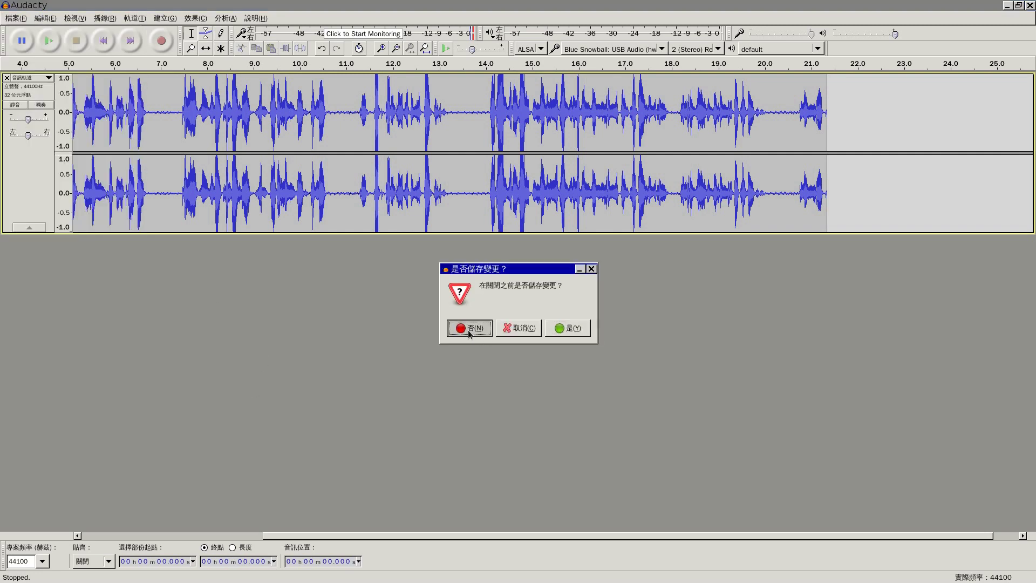
left_click(465, 327)
left_click(161, 41)
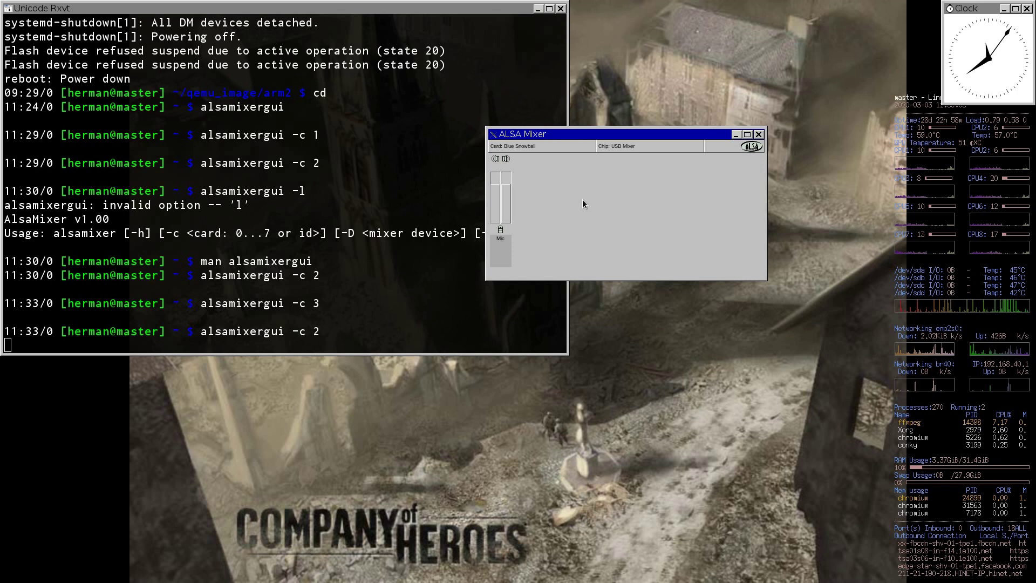
Lower the Snowball's Mic level to about the middle of its range in the ALSA mixer
key("Down")
key("Down")
key("Down")
key("Down")
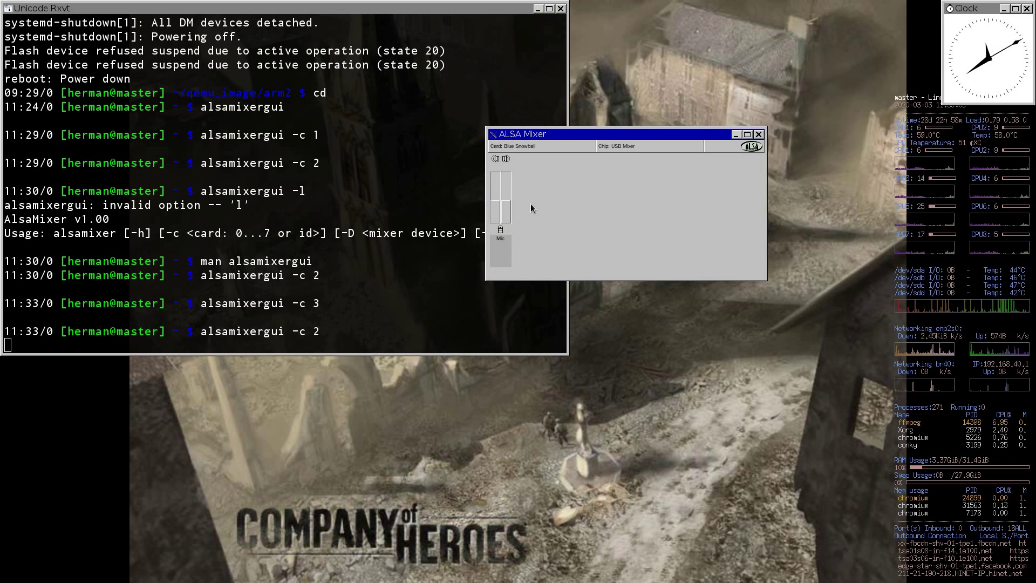
Switch to Audacity, record a stereo voice test about 20 seconds long and play it back
key("alt+Tab")
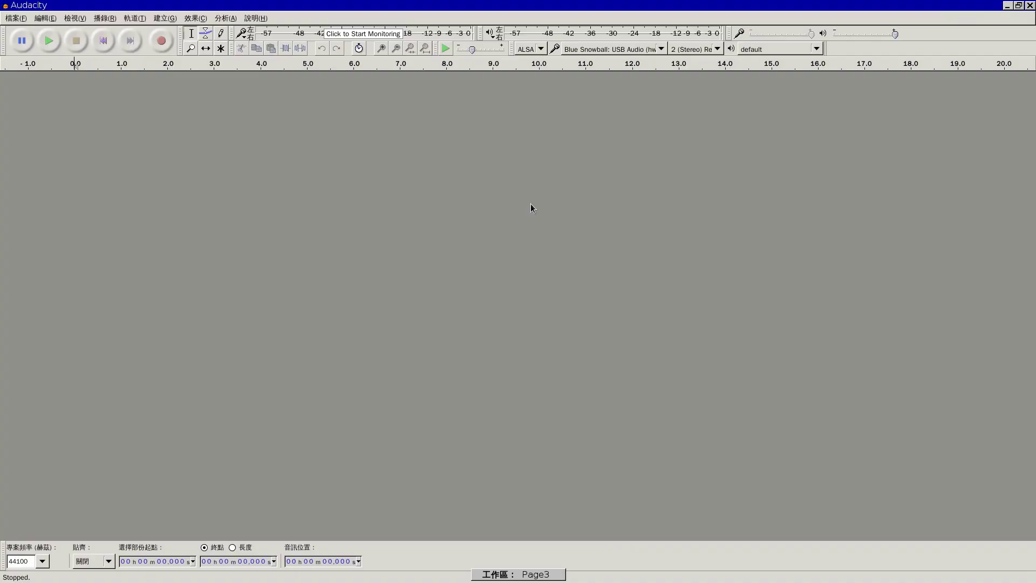
left_click(162, 42)
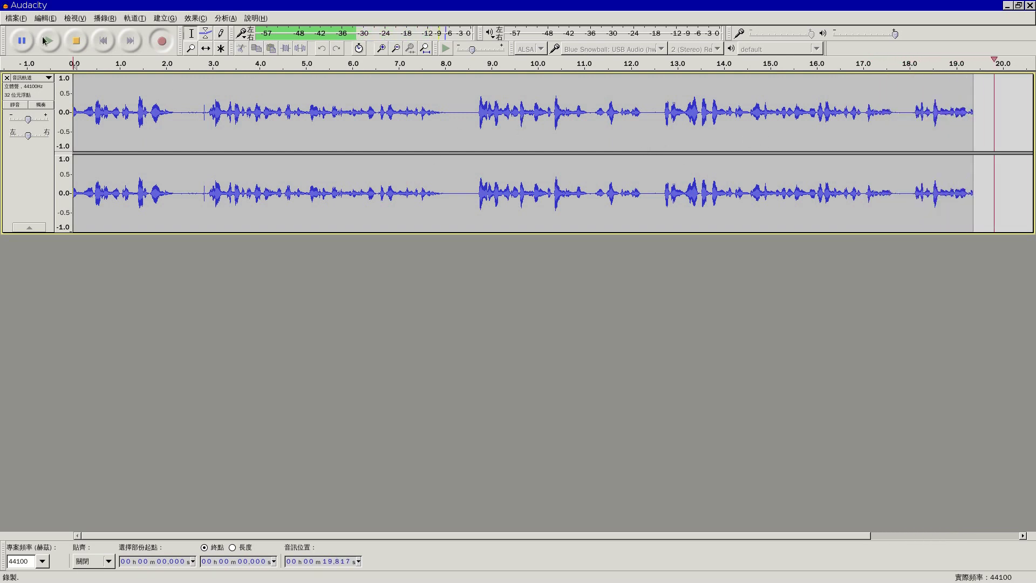
key("space")
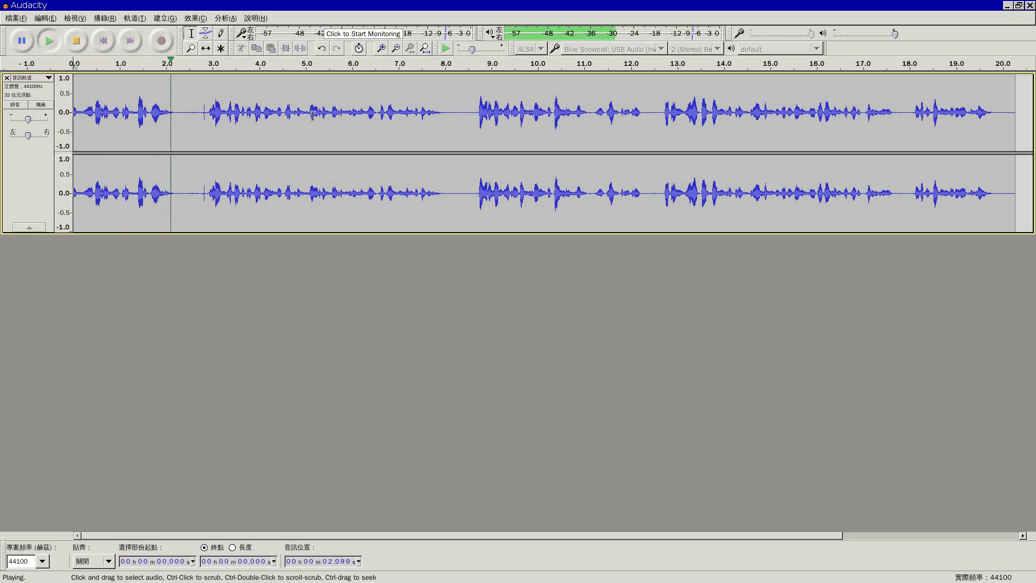
left_click(80, 49)
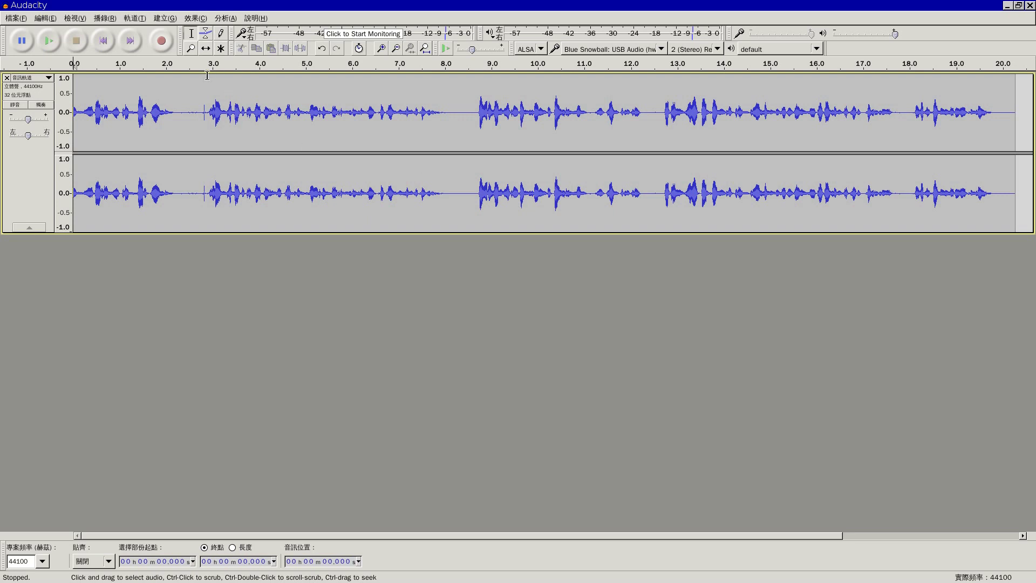
Amplify the whole recording by 6.945 dB with a new peak amplitude of 0.0 dB
key("ctrl+a")
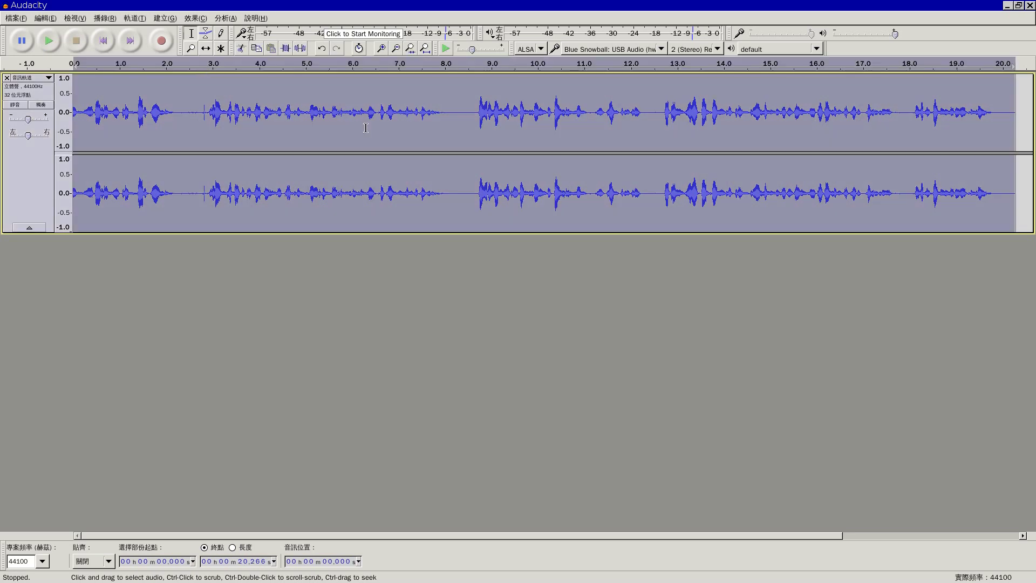
left_click(195, 19)
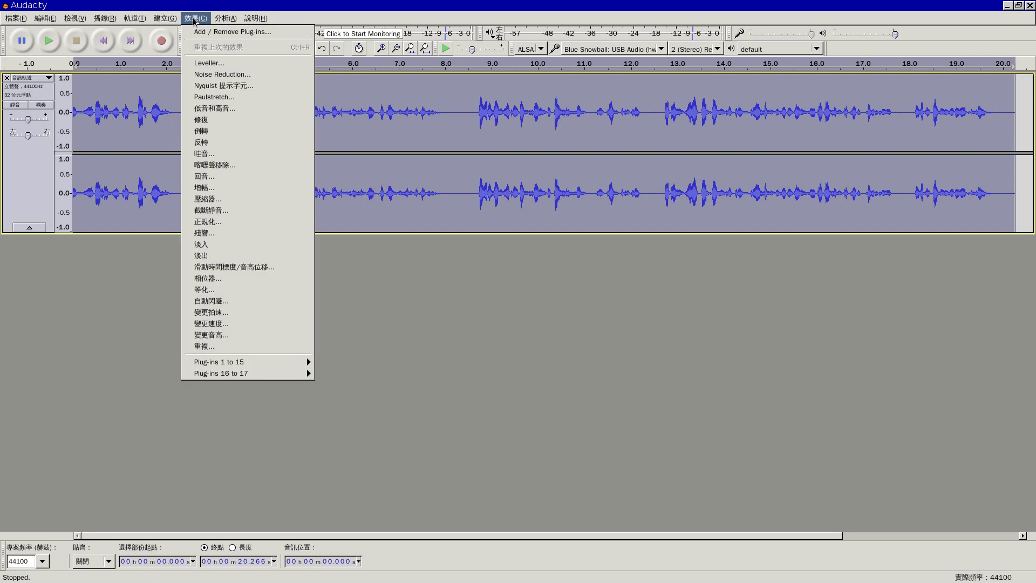
left_click(224, 193)
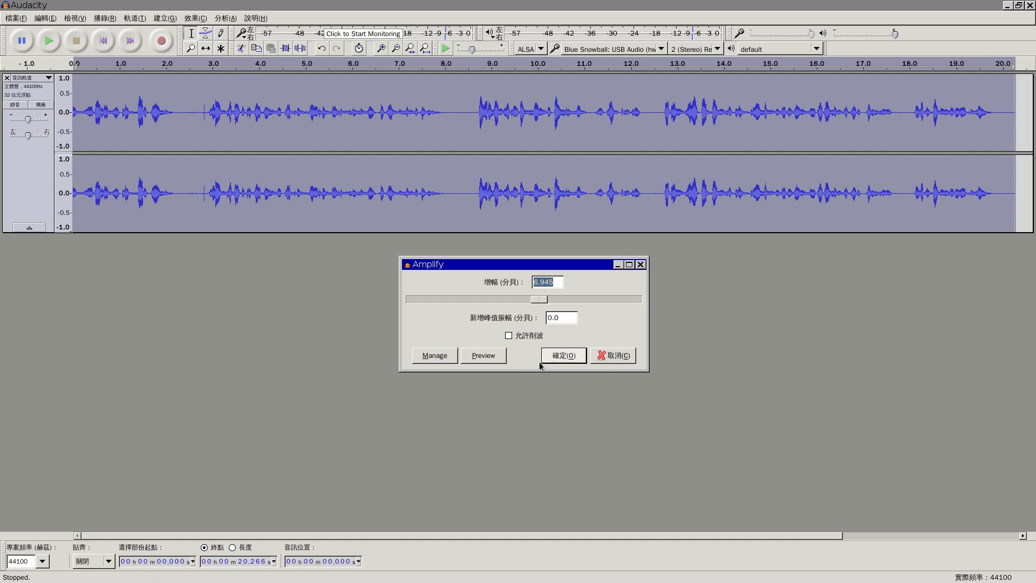
left_click(564, 355)
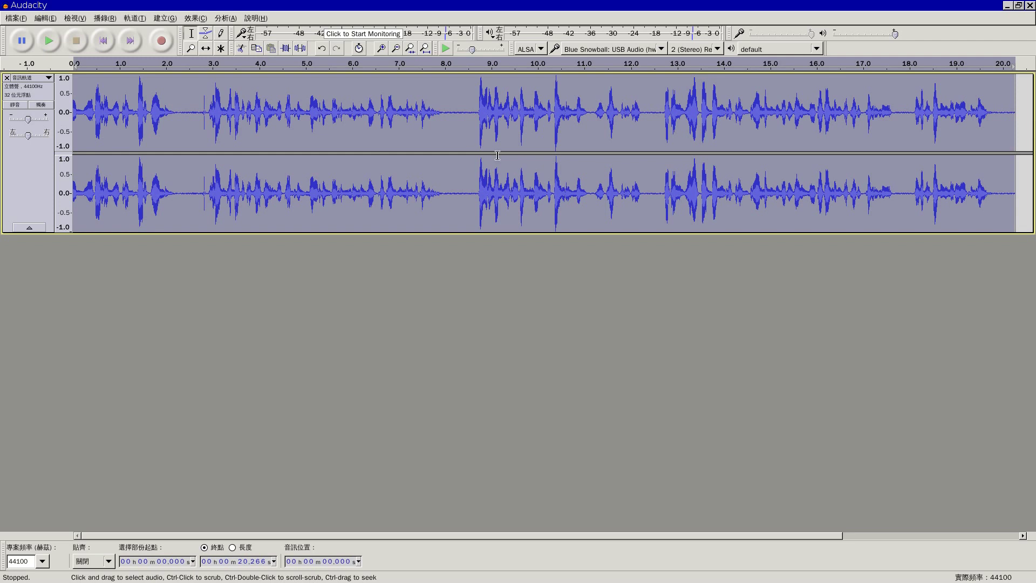
Select the silent gap from about 8.0 to 8.7 seconds and undo the amplification
left_click(447, 112)
left_click_drag(446, 112, 478, 116)
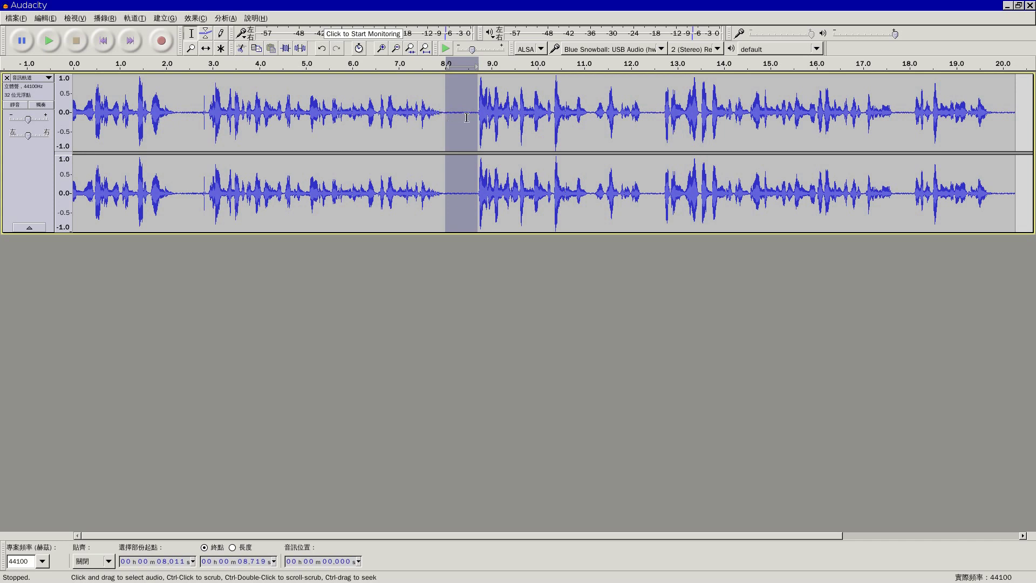
left_click(323, 50)
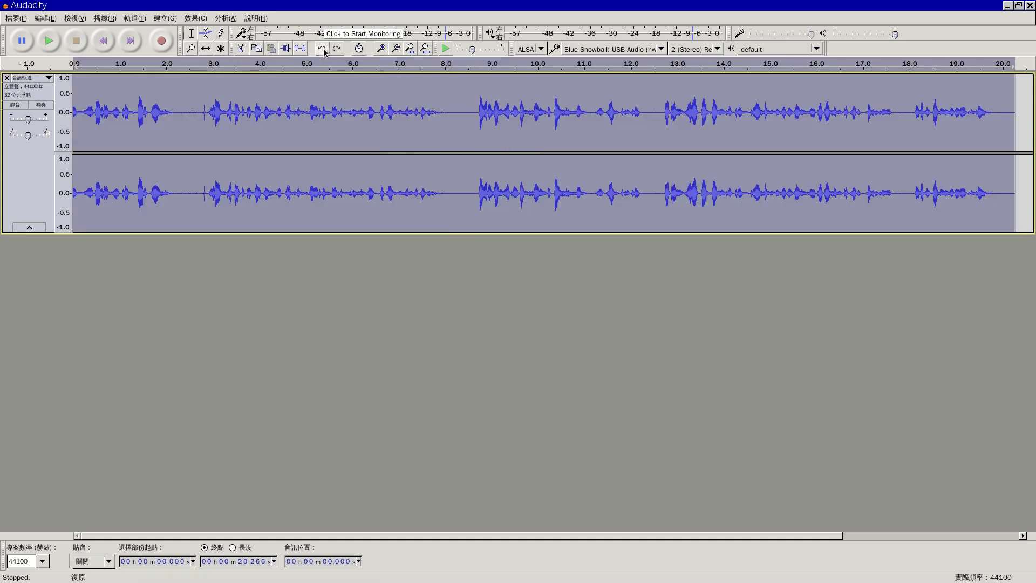
left_click(477, 145)
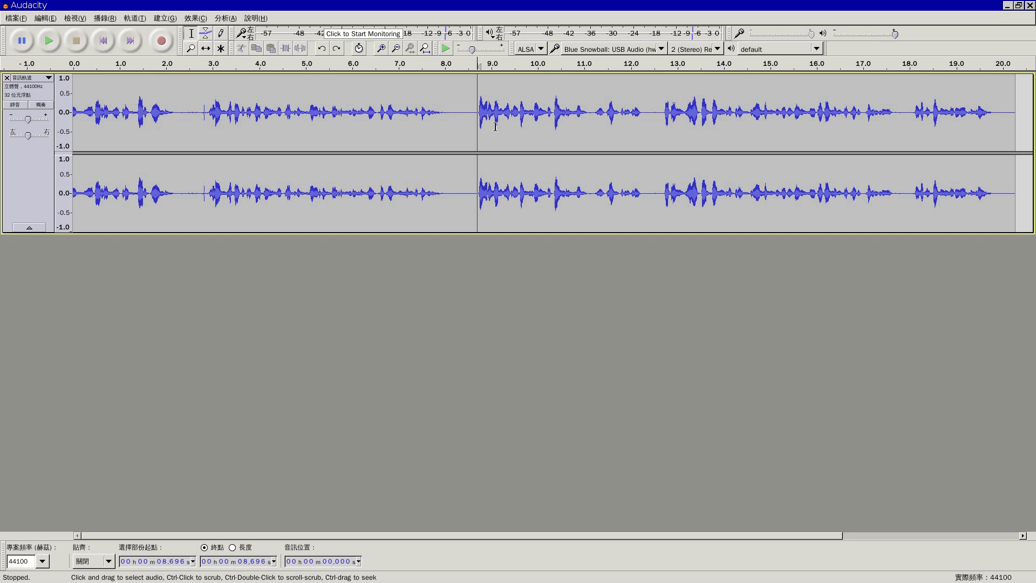
key("ctrl+alt+Right")
left_click(191, 21)
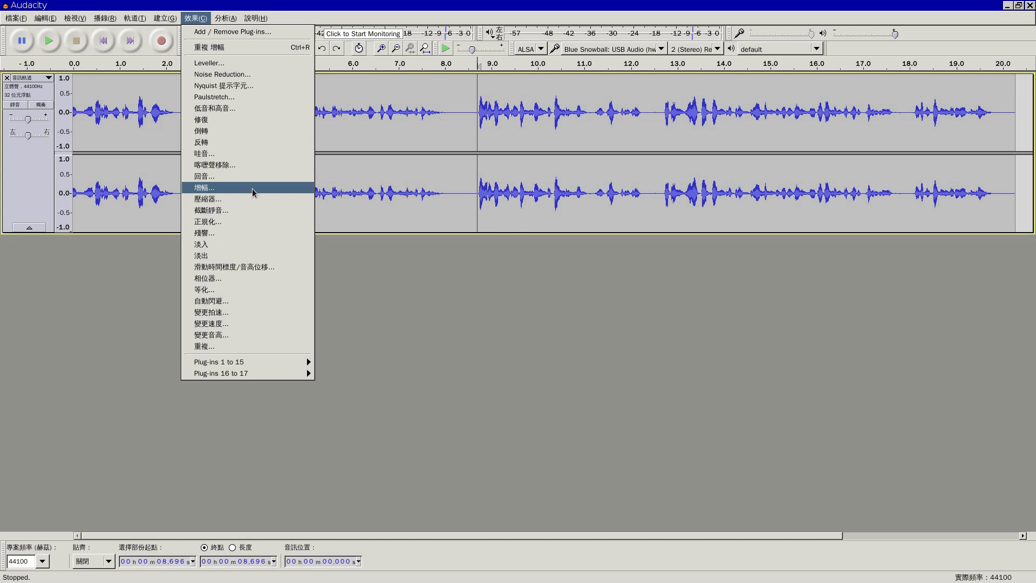
left_click(437, 202)
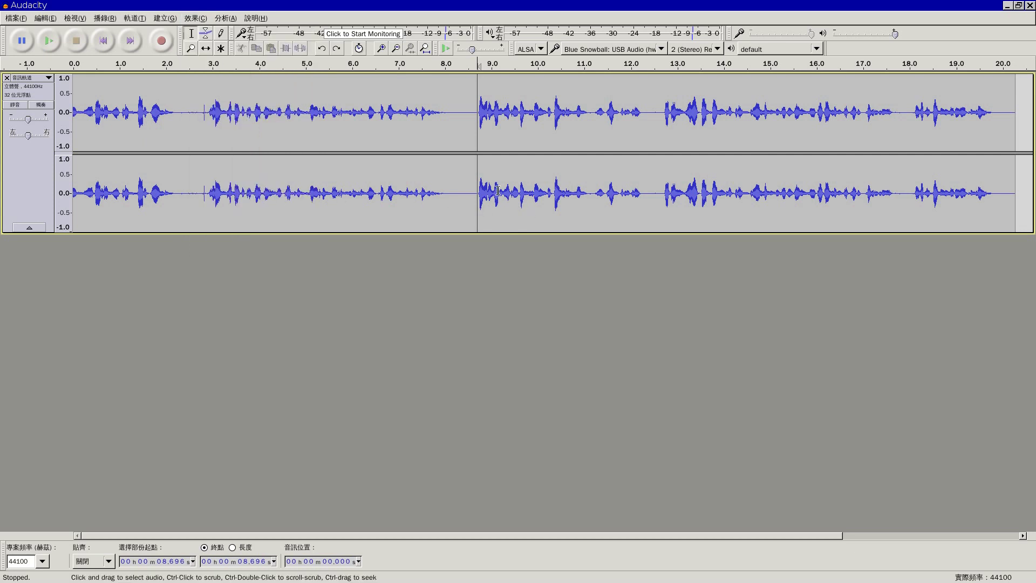
Amplify the whole recording by 10 dB with clipping allowed
key("ctrl+a")
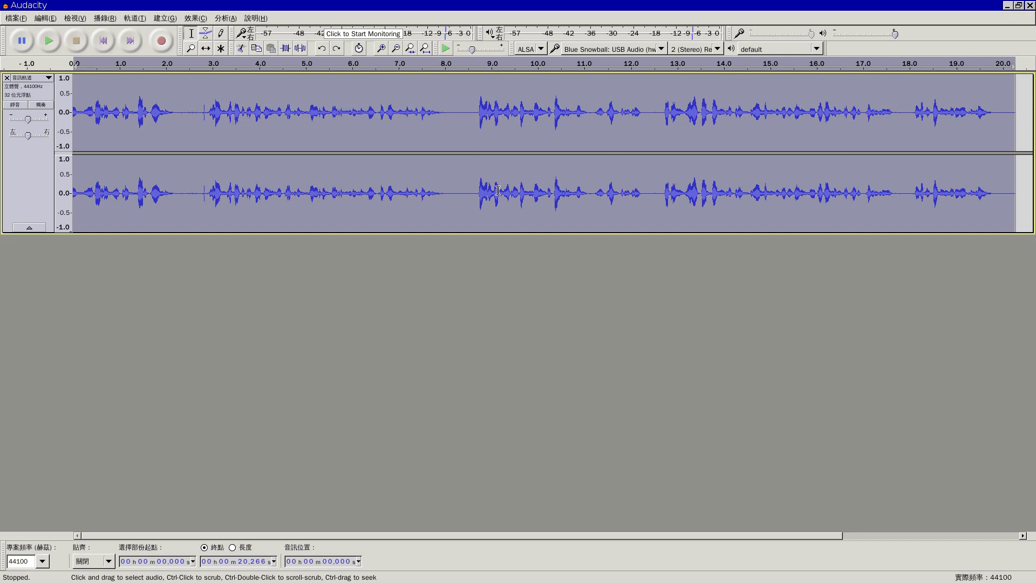
left_click(196, 18)
left_click(235, 192)
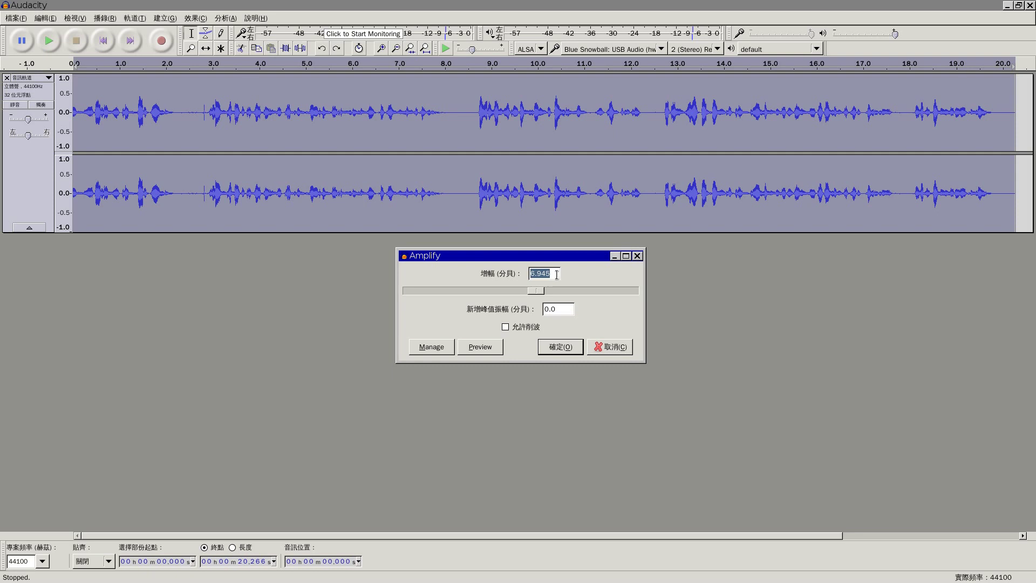
type("10")
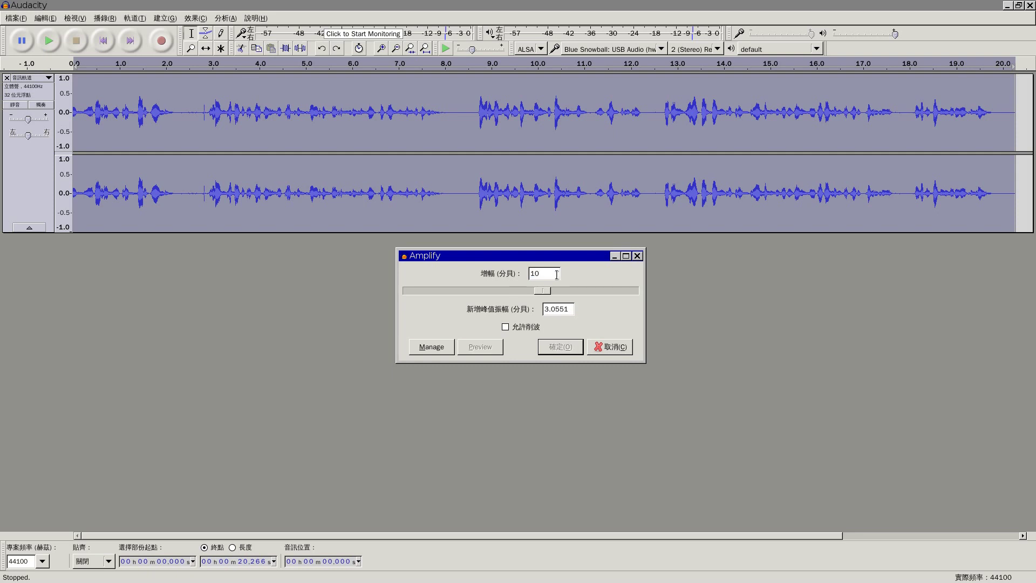
left_click(541, 393)
left_click(555, 264)
left_click(504, 328)
left_click(568, 352)
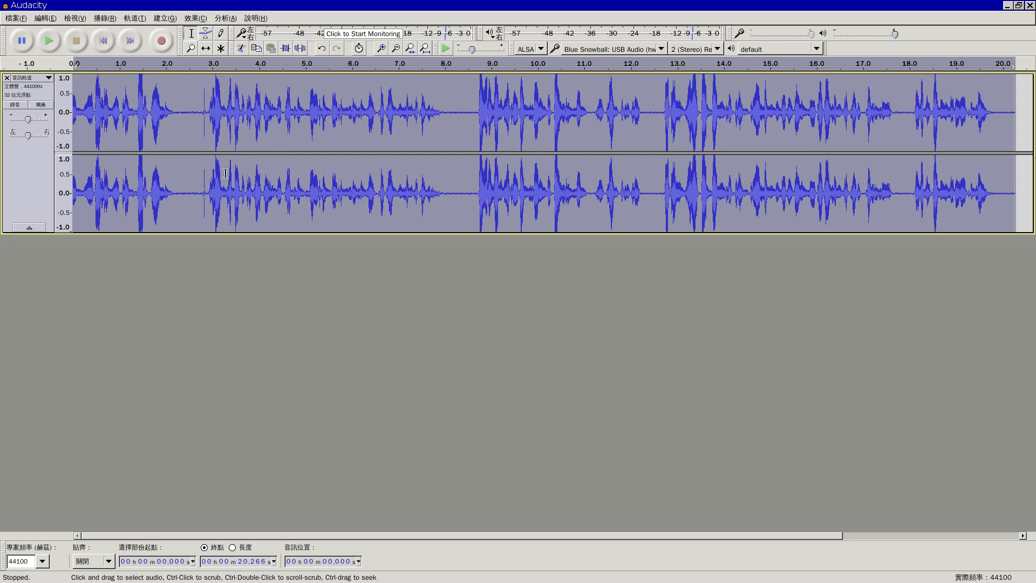
Play back the amplified recording from about 0.25 seconds and stop it
left_click(177, 149)
left_click(84, 110)
left_click(88, 64)
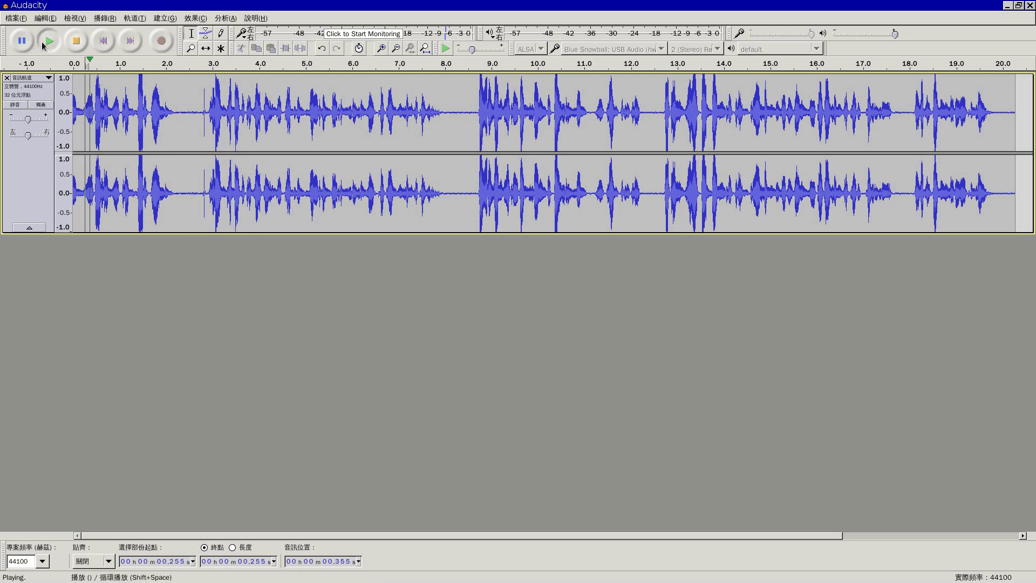
left_click(77, 41)
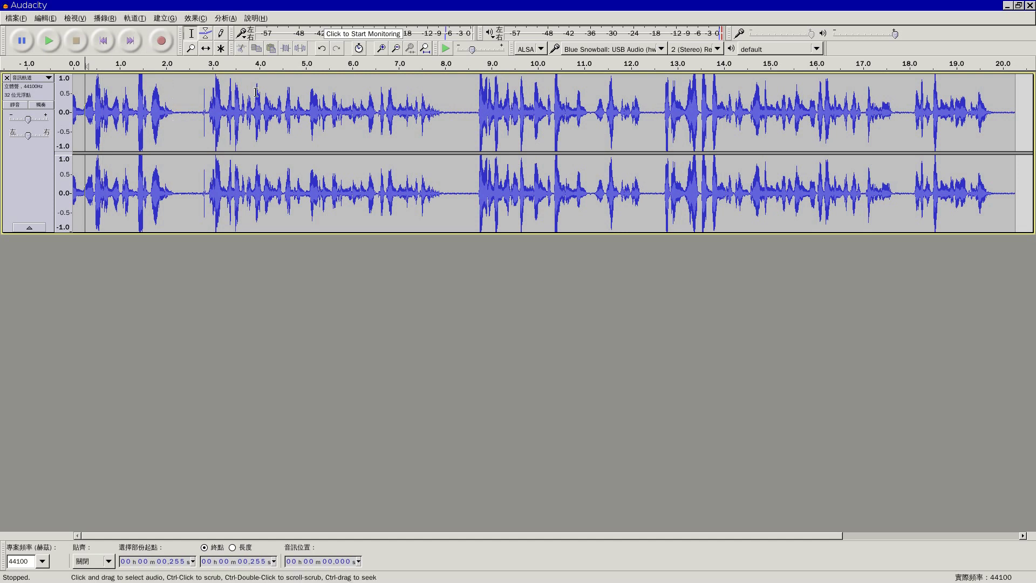
Record a new stereo voice test about 12 seconds long with the Snowball
key("ctrl+F1")
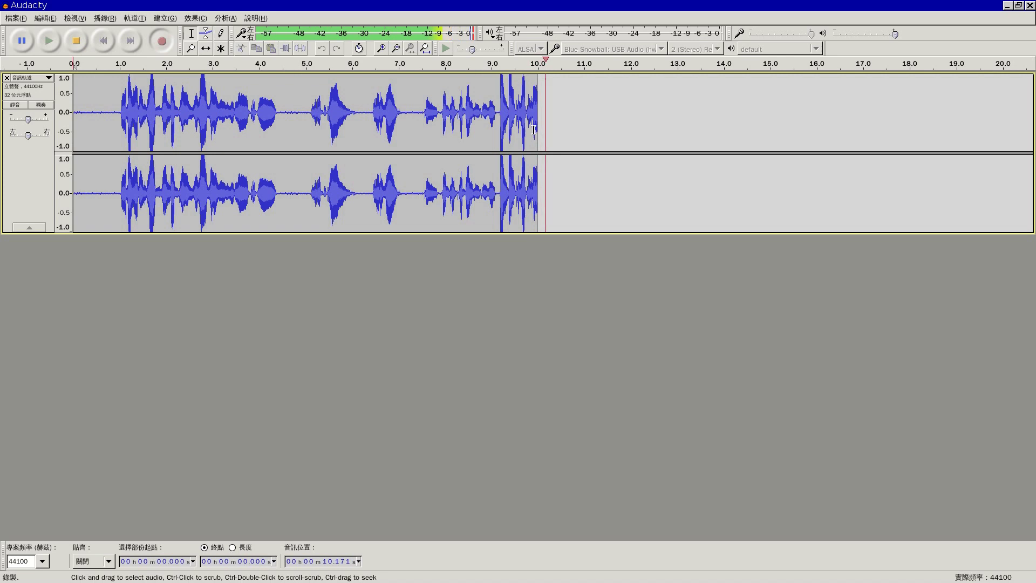
left_click(85, 43)
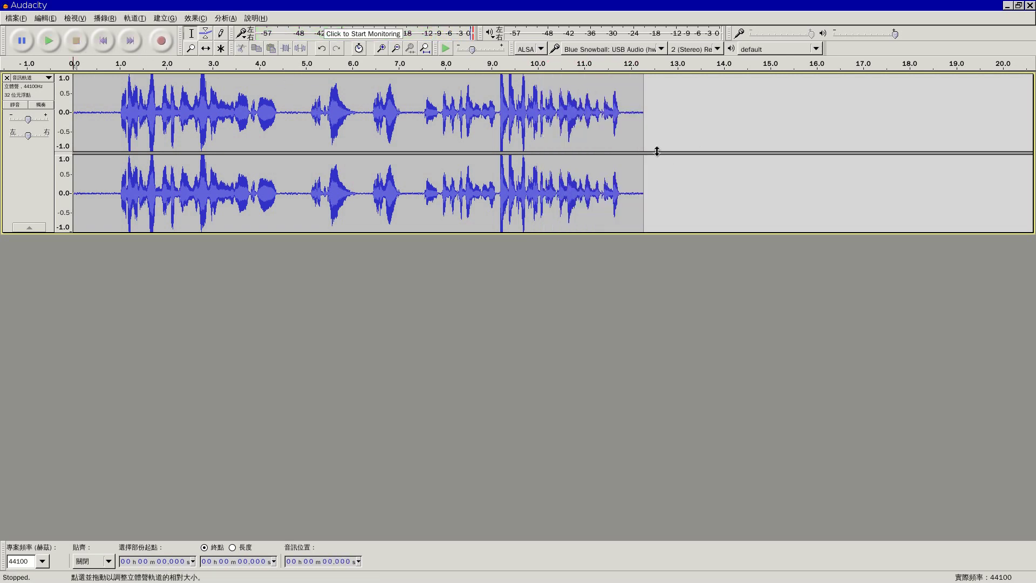
Play the recording from about 9.1 seconds and select the audio from there to its end
left_click_drag(498, 112, 518, 113)
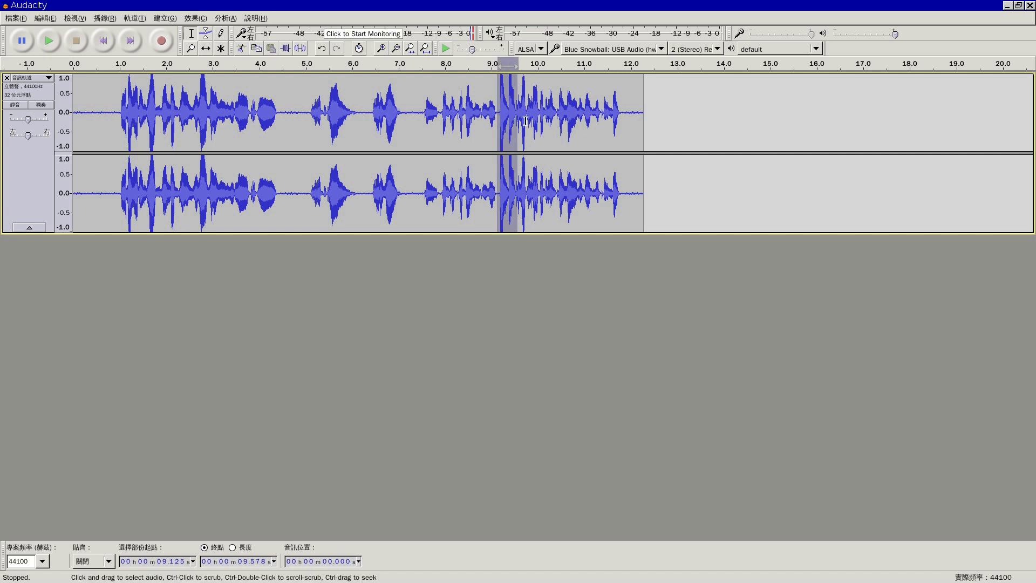
left_click(670, 143)
left_click(496, 114)
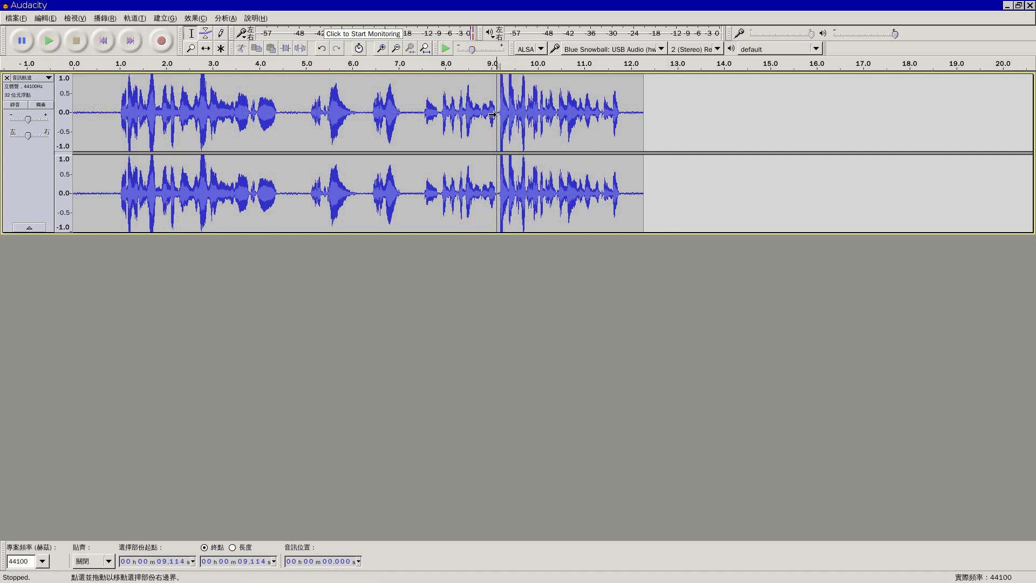
left_click(48, 46)
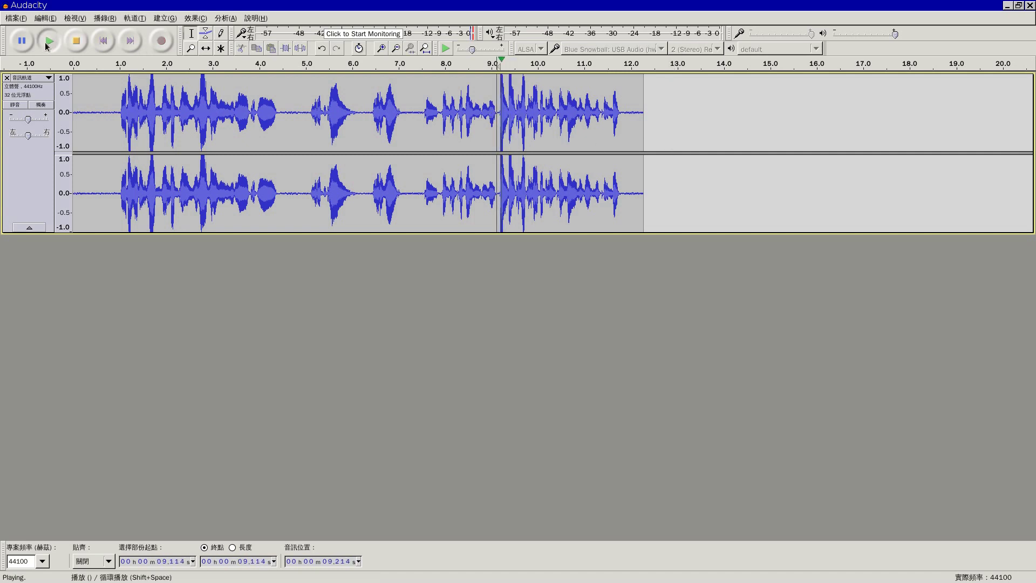
left_click(76, 40)
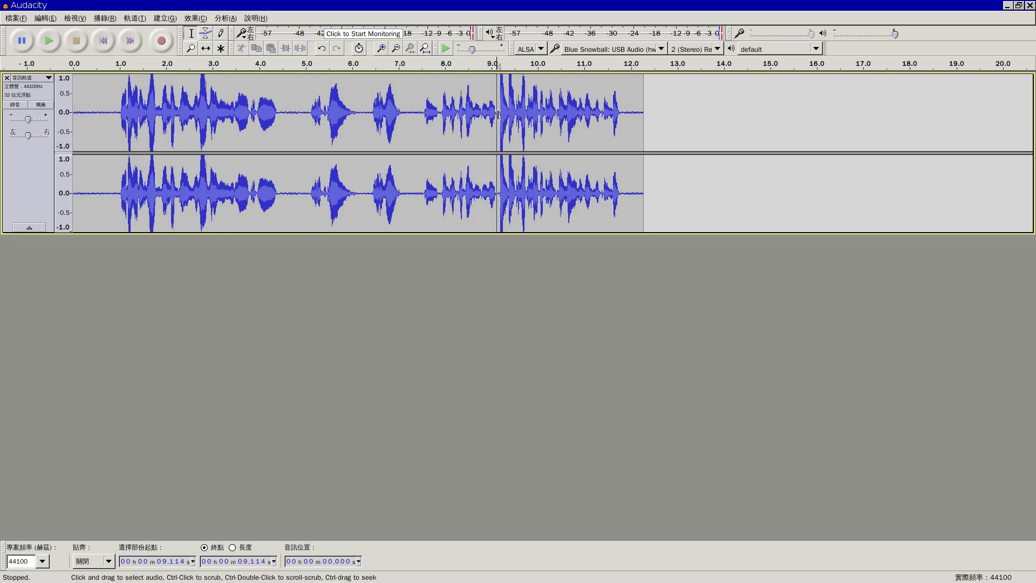
mouse_move(496, 112)
left_mouse_down()
mouse_move(650, 117)
mouse_move(642, 117)
left_mouse_up()
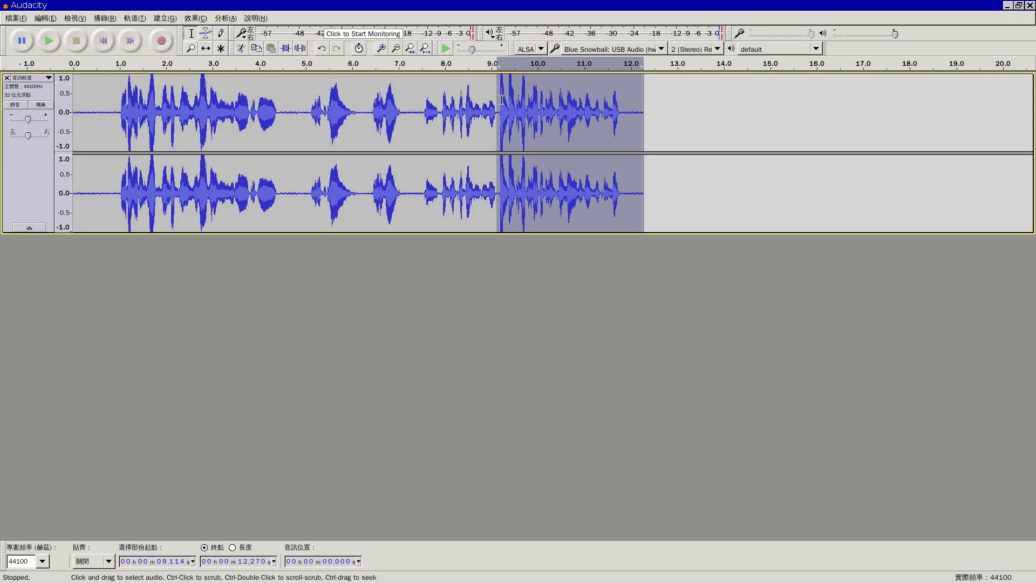
Replace the selected end of the recording with 3.156 seconds of silence, and undo that replacement
left_click(165, 17)
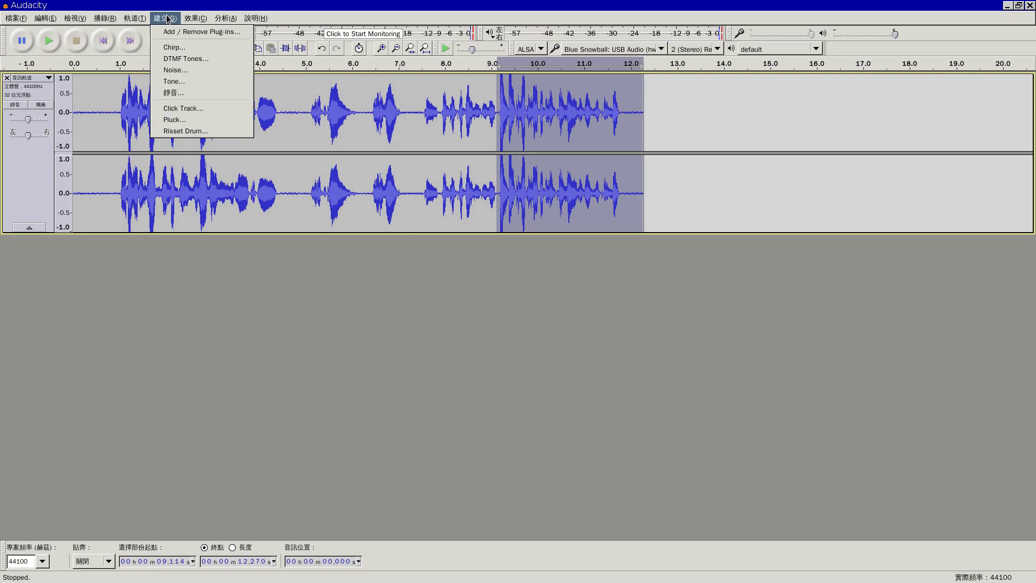
left_click(186, 94)
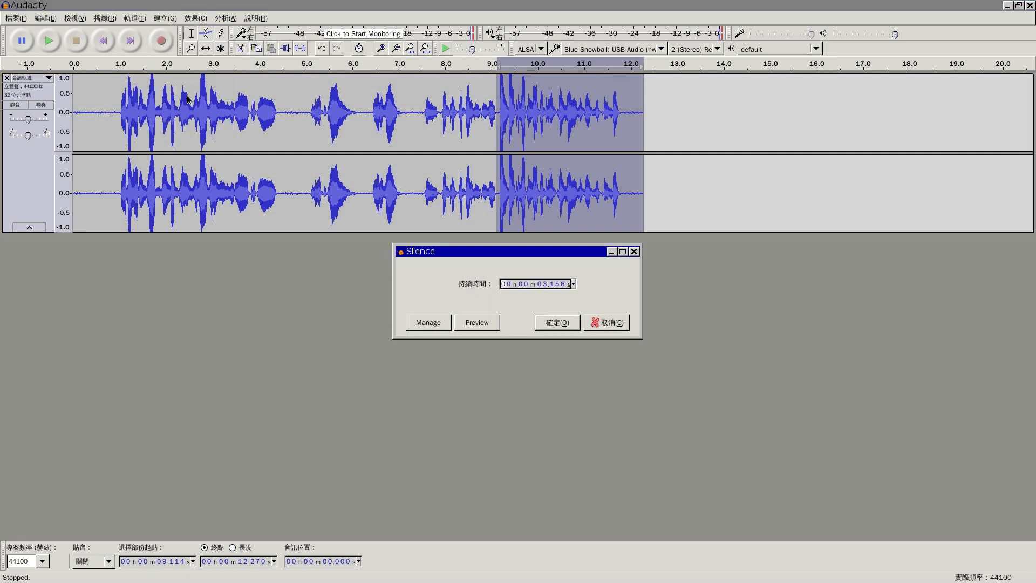
left_click(551, 323)
left_click(551, 131)
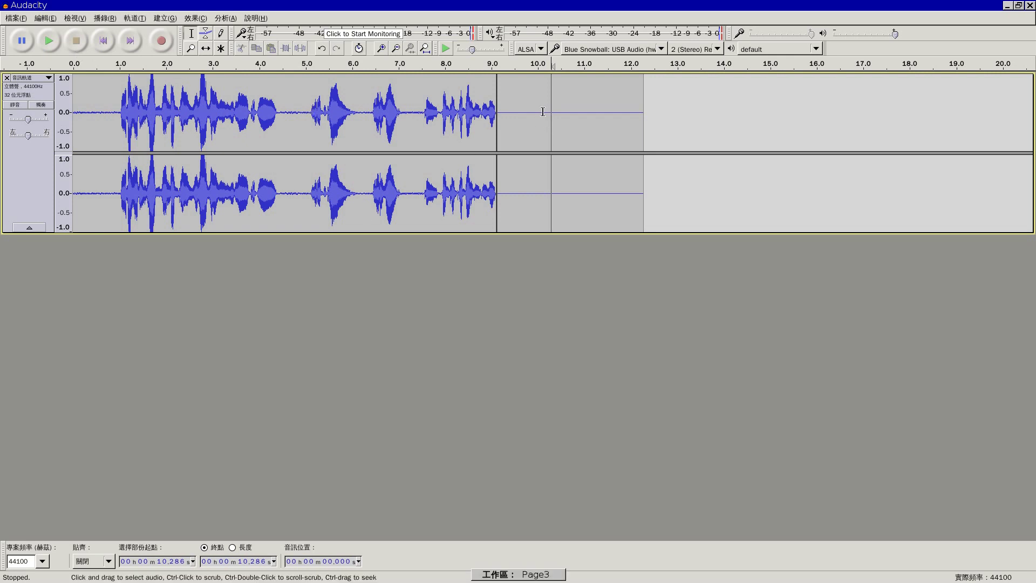
left_click(546, 187)
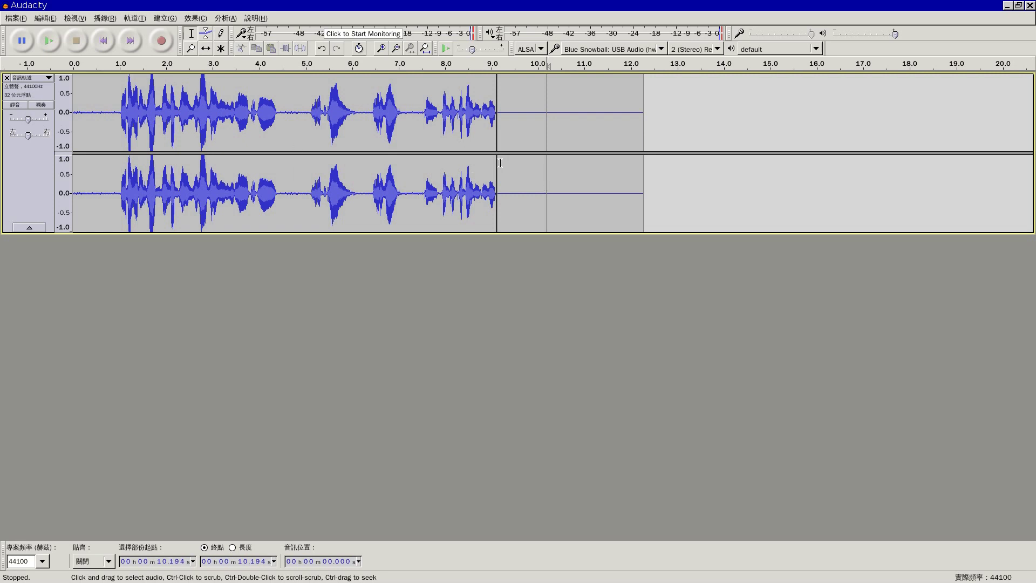
key("ctrl+z")
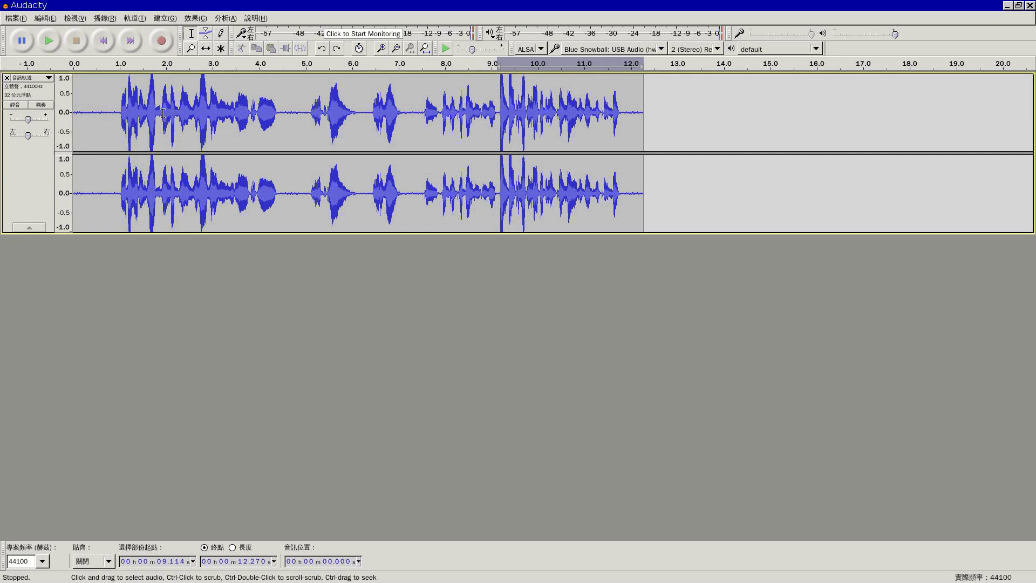
Capture a noise profile from the quiet opening between about 0.08 and 0.99 seconds with Noise Reduction
left_click(76, 114)
left_click_drag(77, 114, 120, 114)
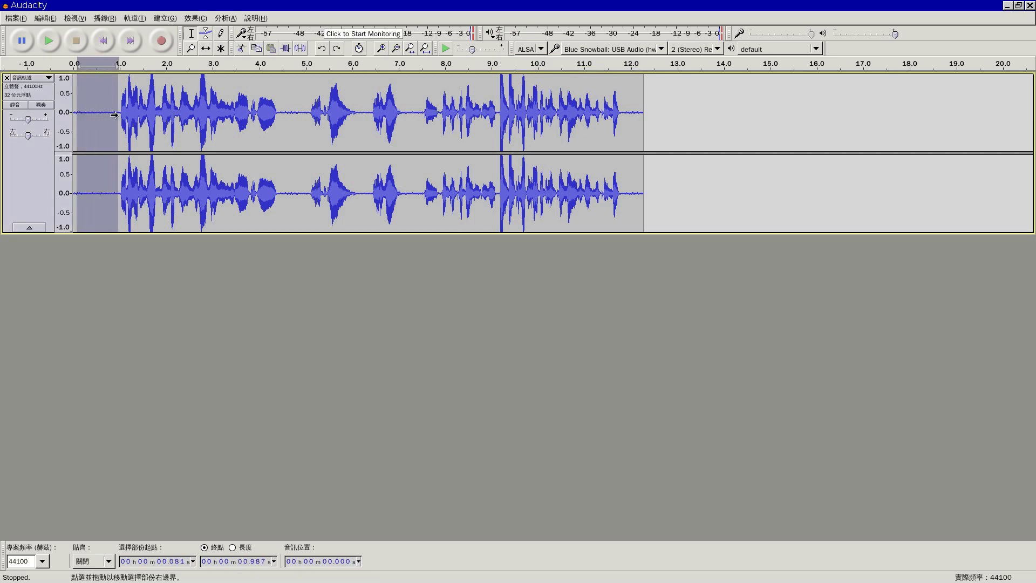
left_click(200, 20)
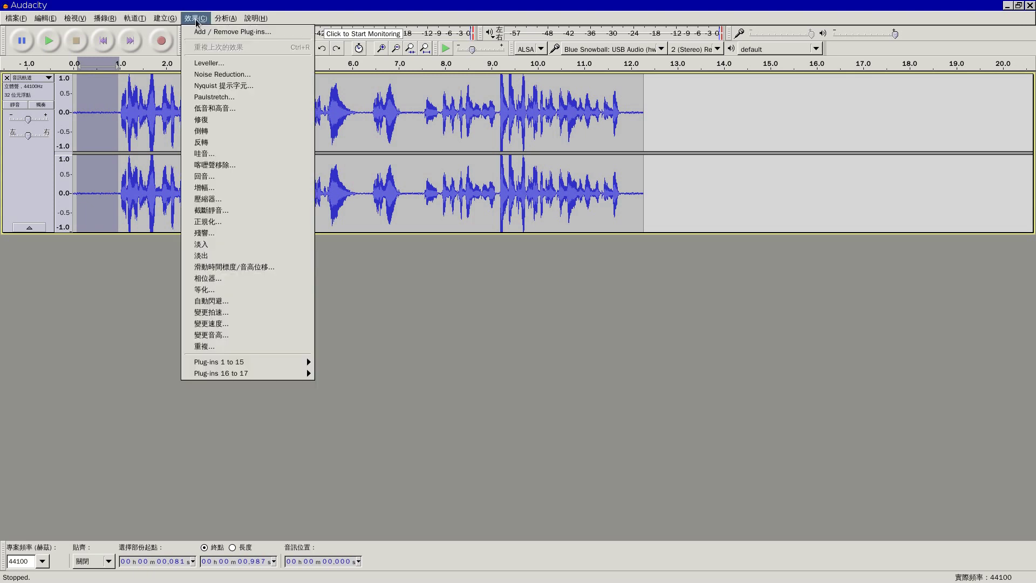
left_click(237, 79)
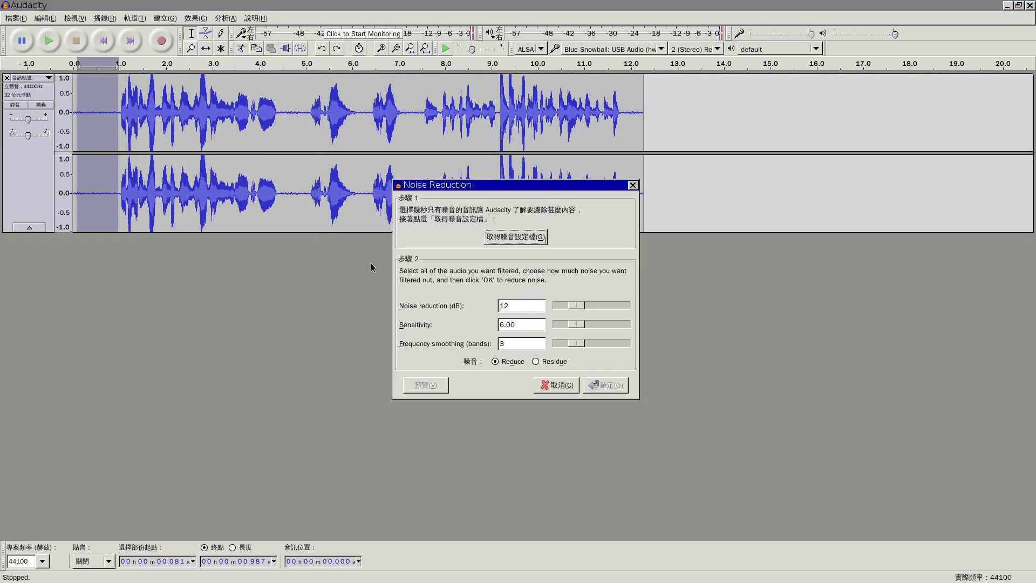
left_click(527, 237)
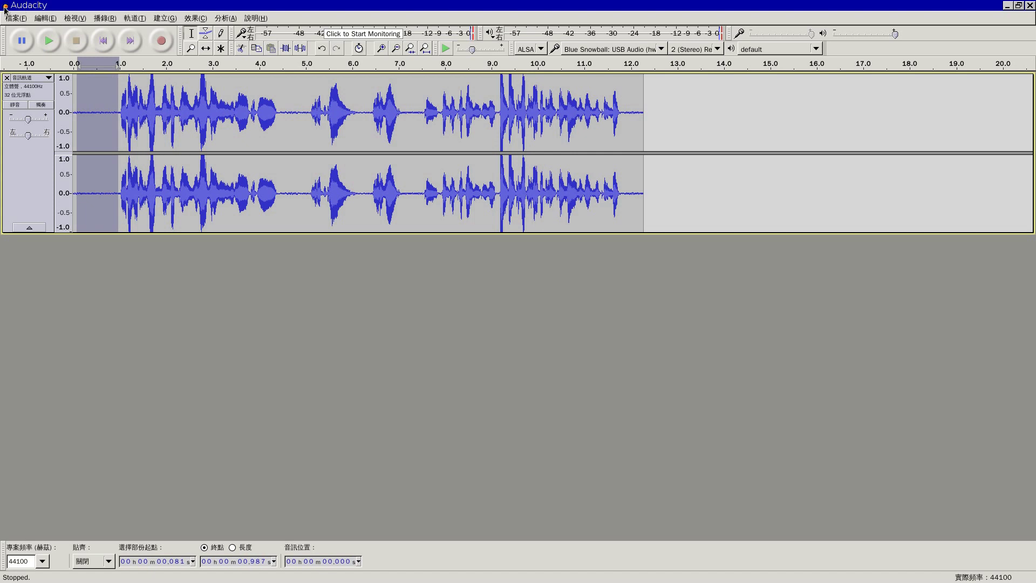
Apply Noise Reduction to the whole recording at 12 dB, sensitivity 6.00 and frequency smoothing of 3 bands
left_click(109, 113)
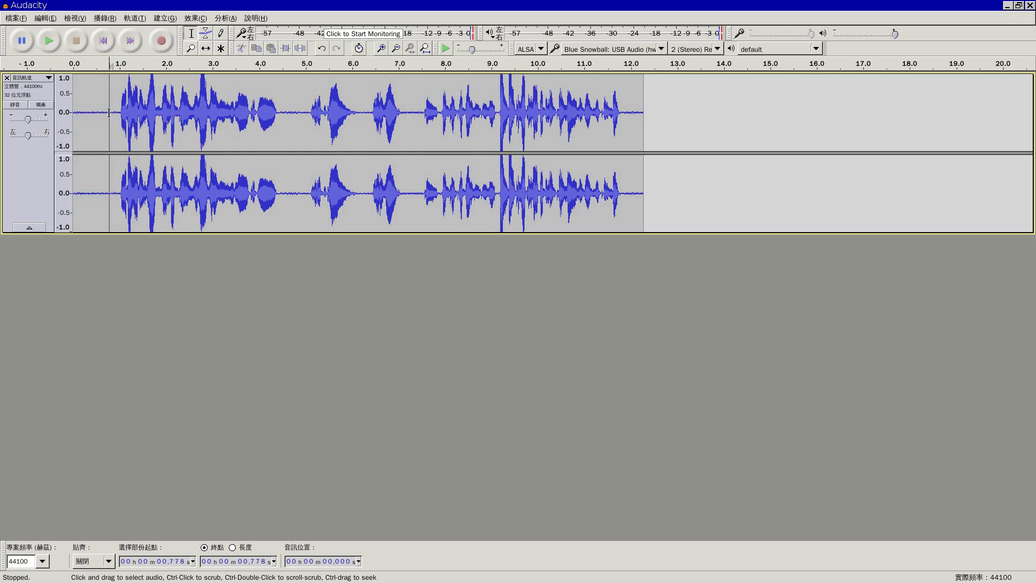
key("ctrl+a")
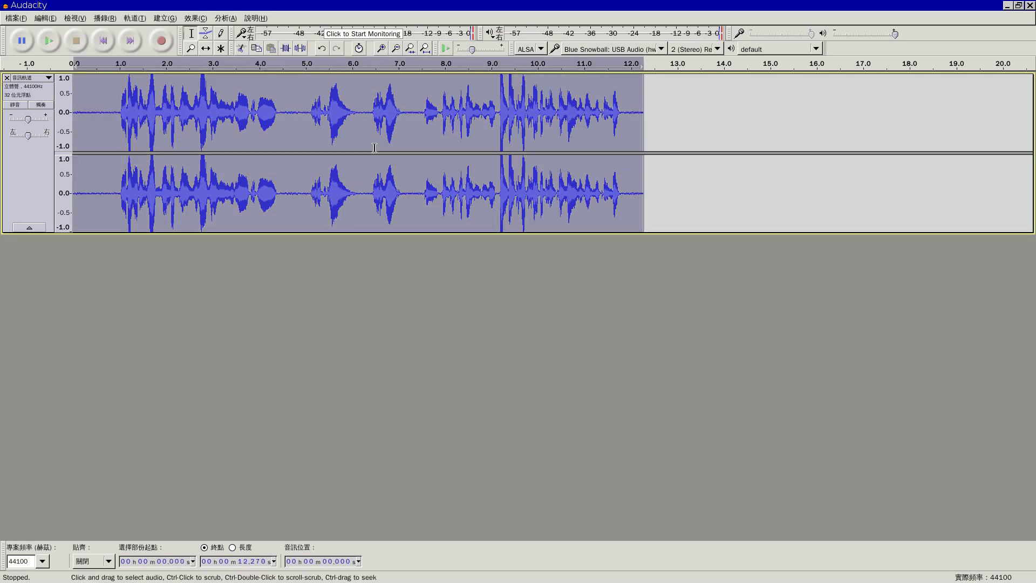
left_click(197, 18)
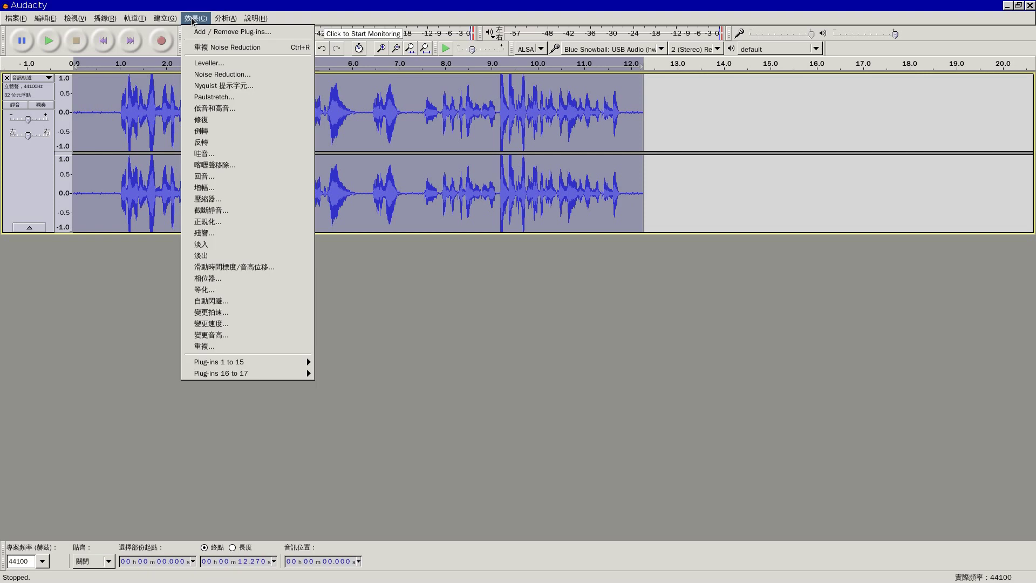
left_click(219, 74)
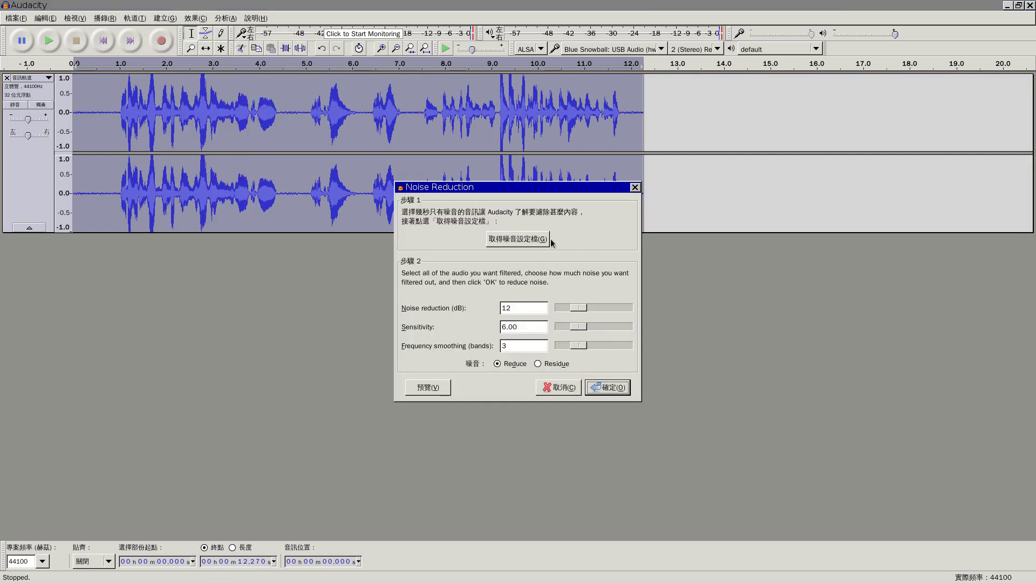
left_click(611, 388)
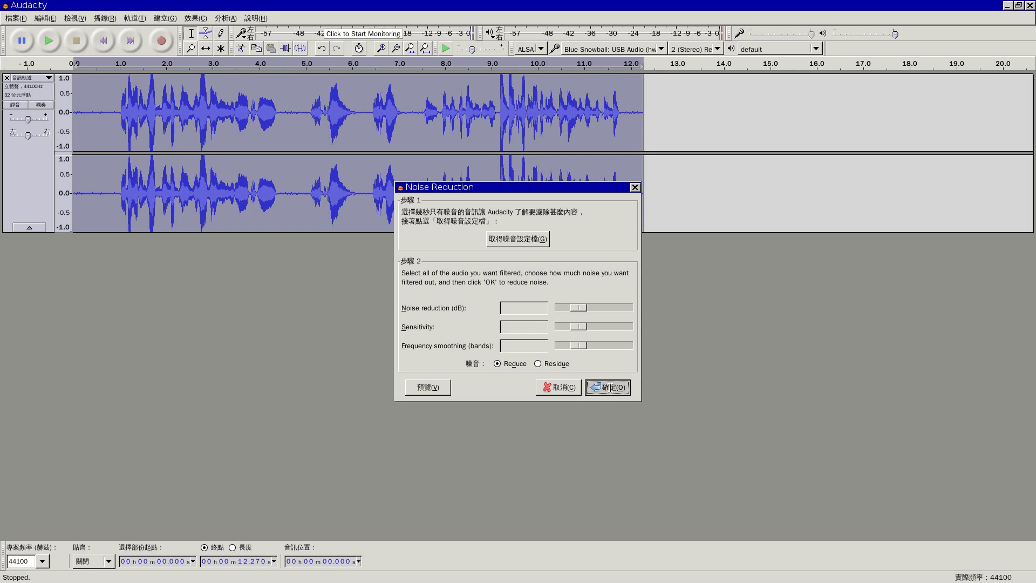
Inspect the noise-reduced waveform, checking the quiet opening from about 0.15 to 0.96 seconds and several spots in the speech
left_click(94, 112)
left_click_drag(80, 111, 119, 113)
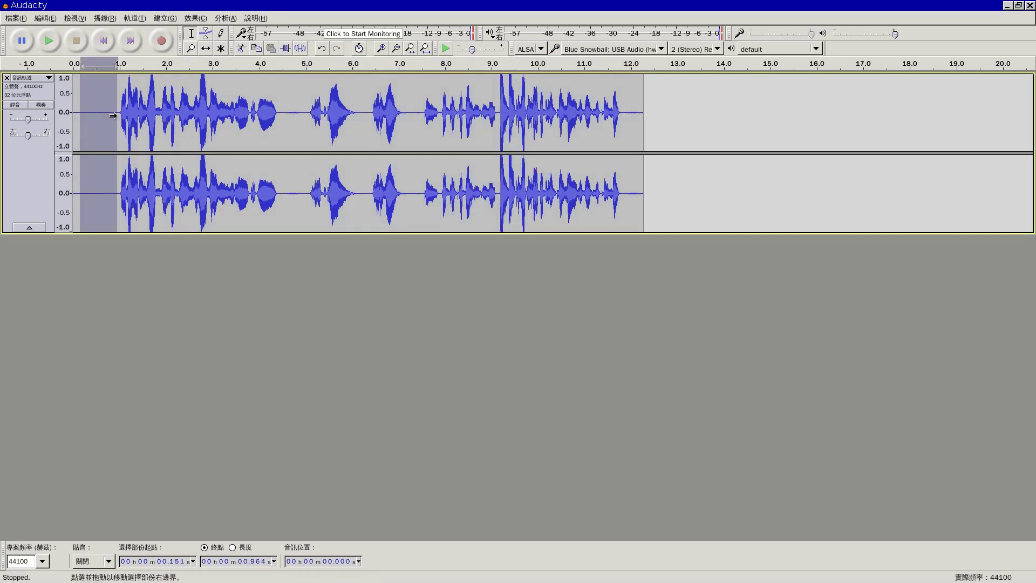
left_click(319, 129)
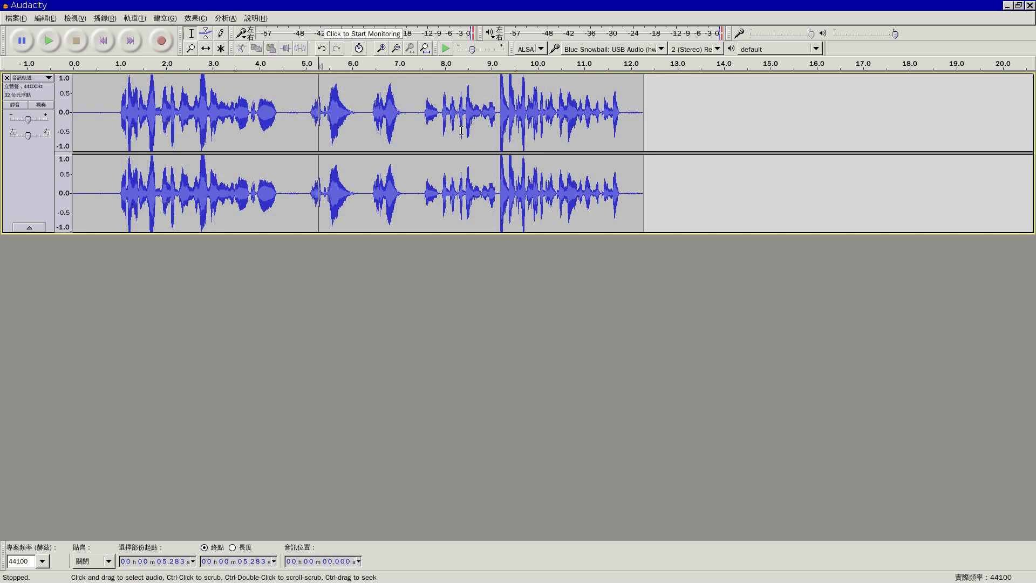
left_click(200, 164)
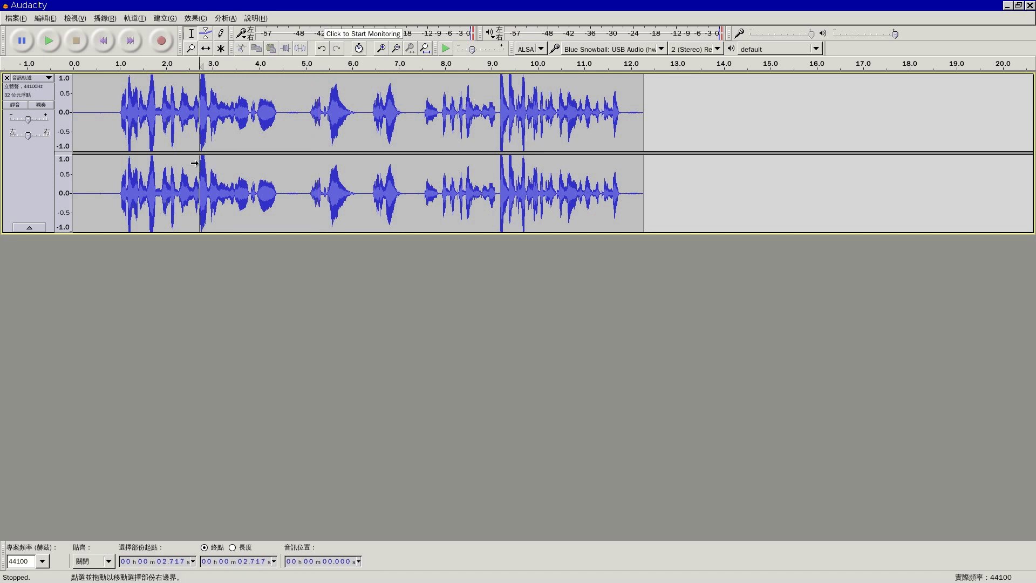
left_click(431, 160)
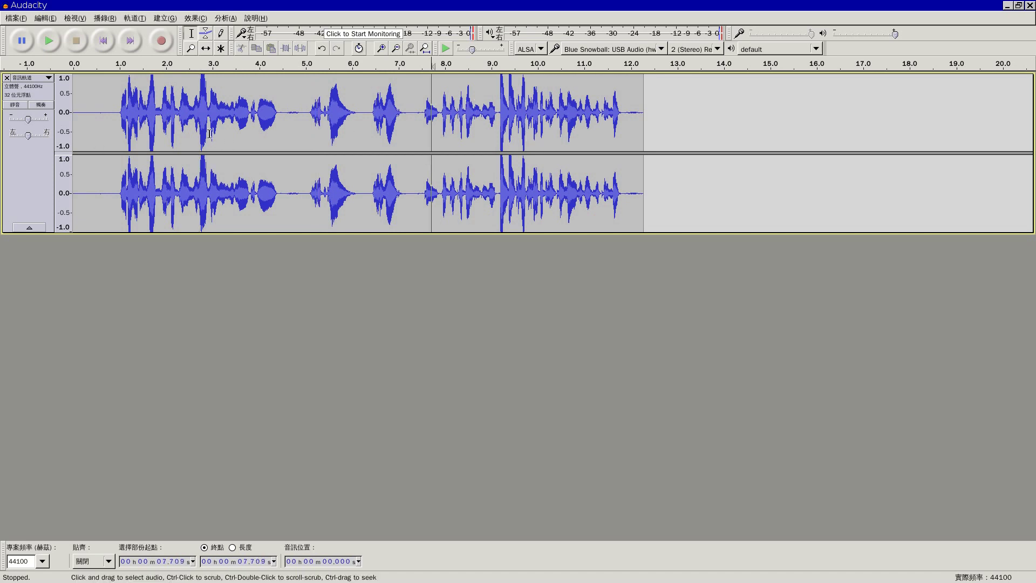
Export the recording as an MP3 named class with the highest preset quality (320), fast variable speed, joint stereo and empty metadata
left_click(15, 18)
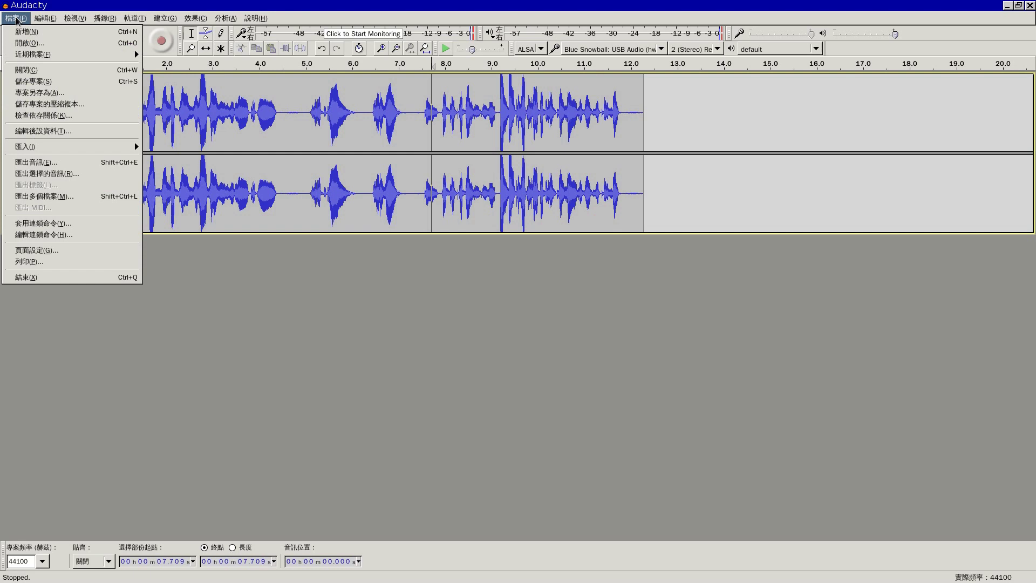
left_click(97, 165)
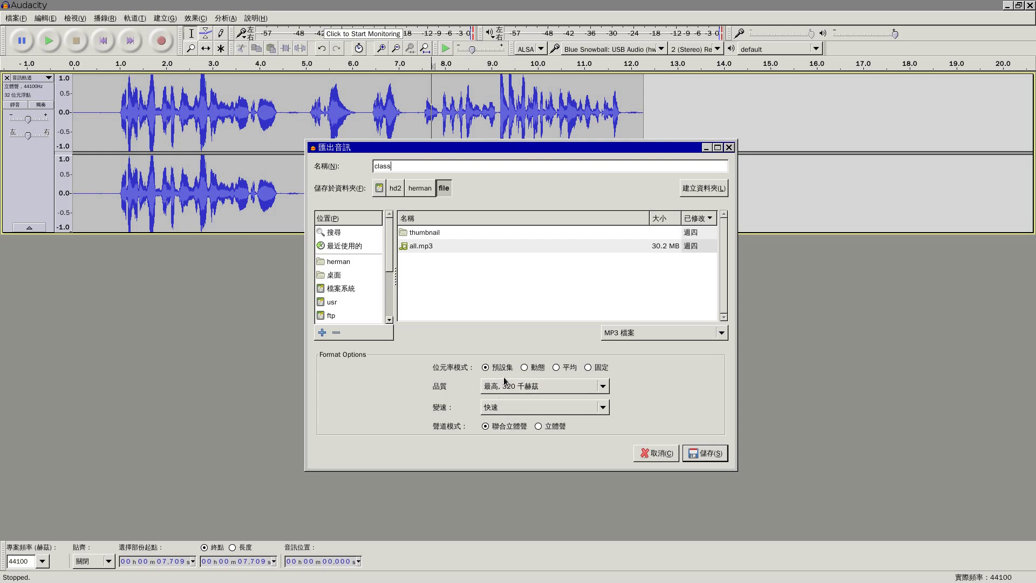
left_click(512, 391)
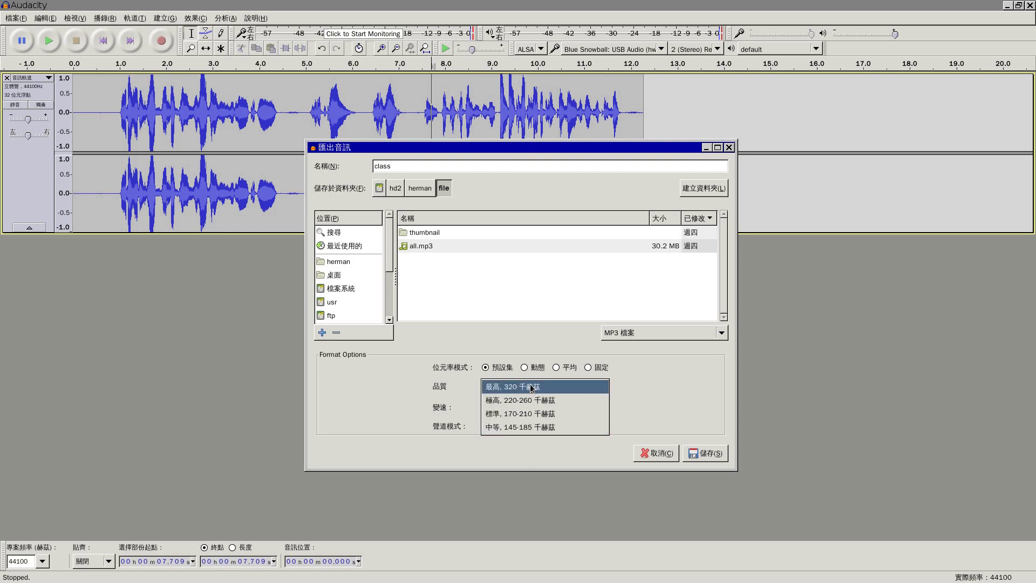
left_click(531, 387)
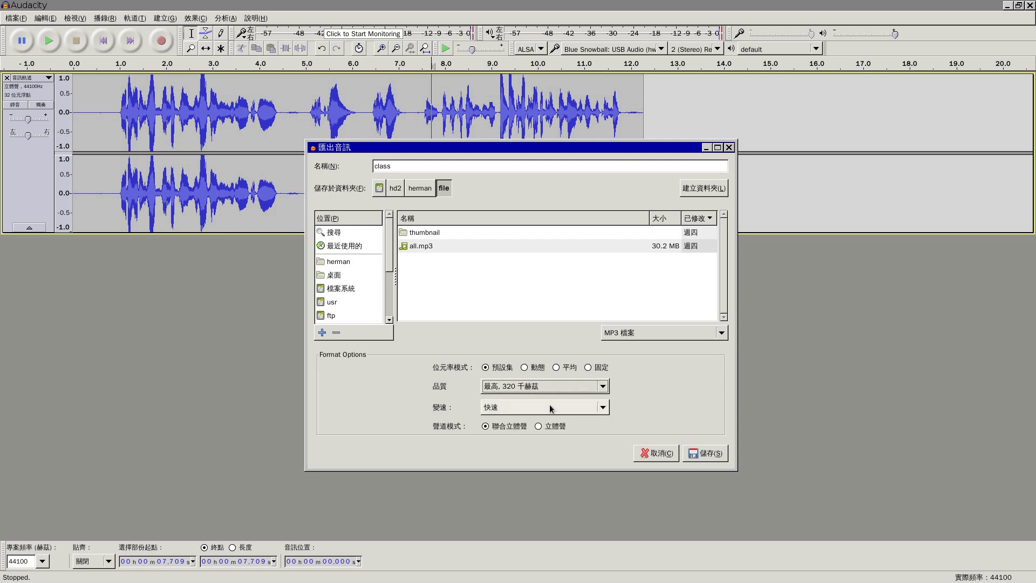
left_click(551, 409)
left_click(551, 409)
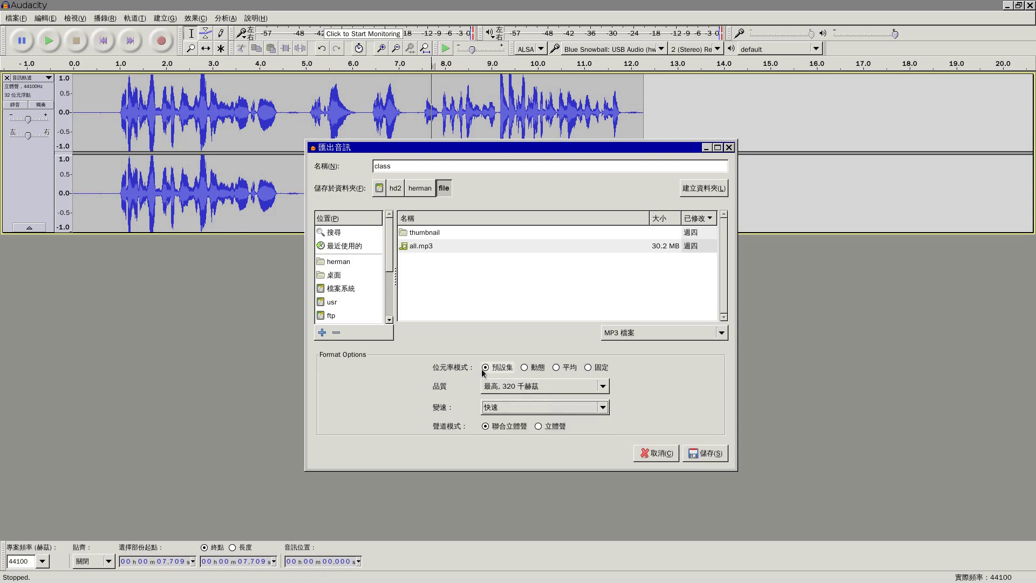
left_click(698, 453)
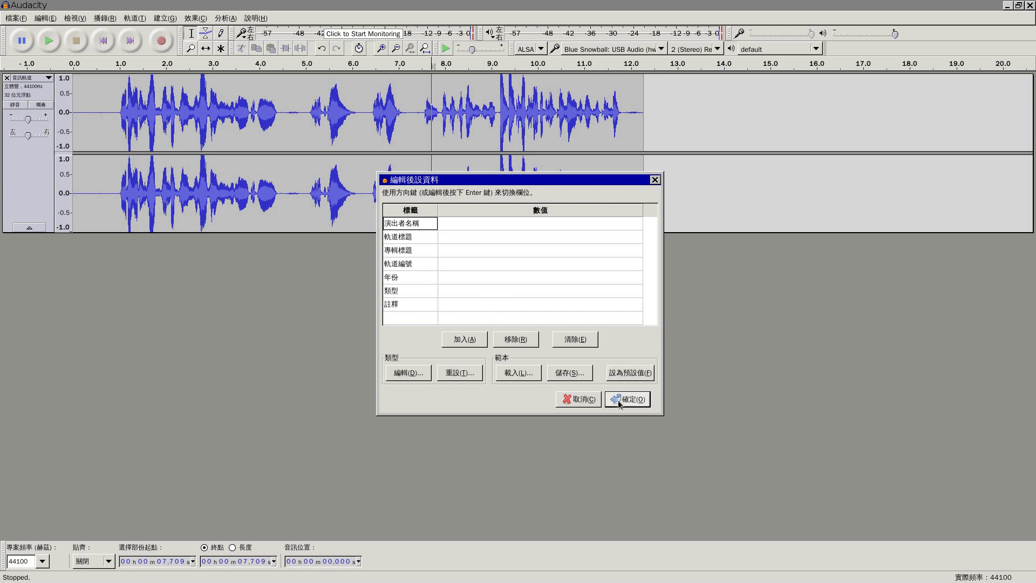
left_click(618, 400)
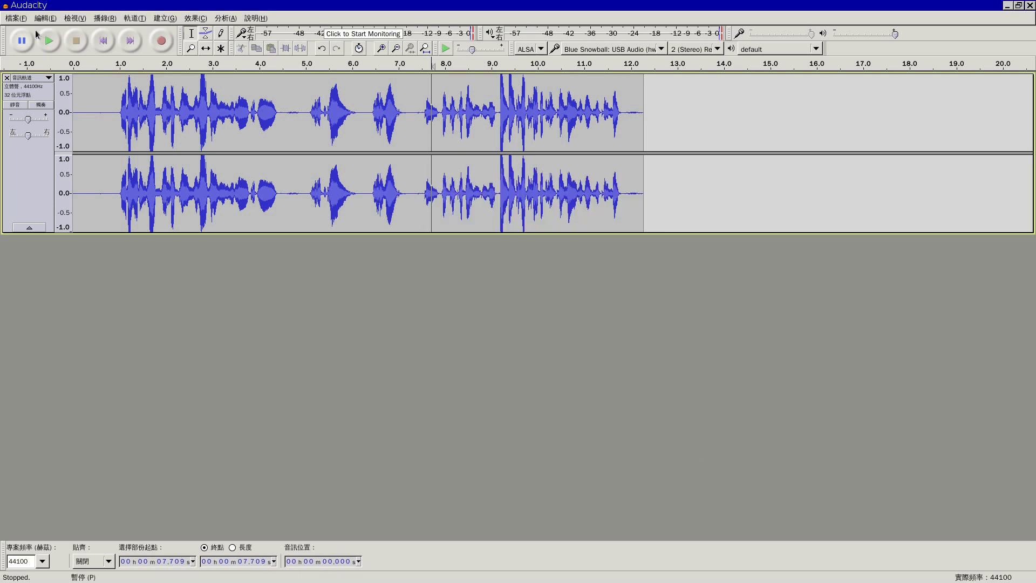